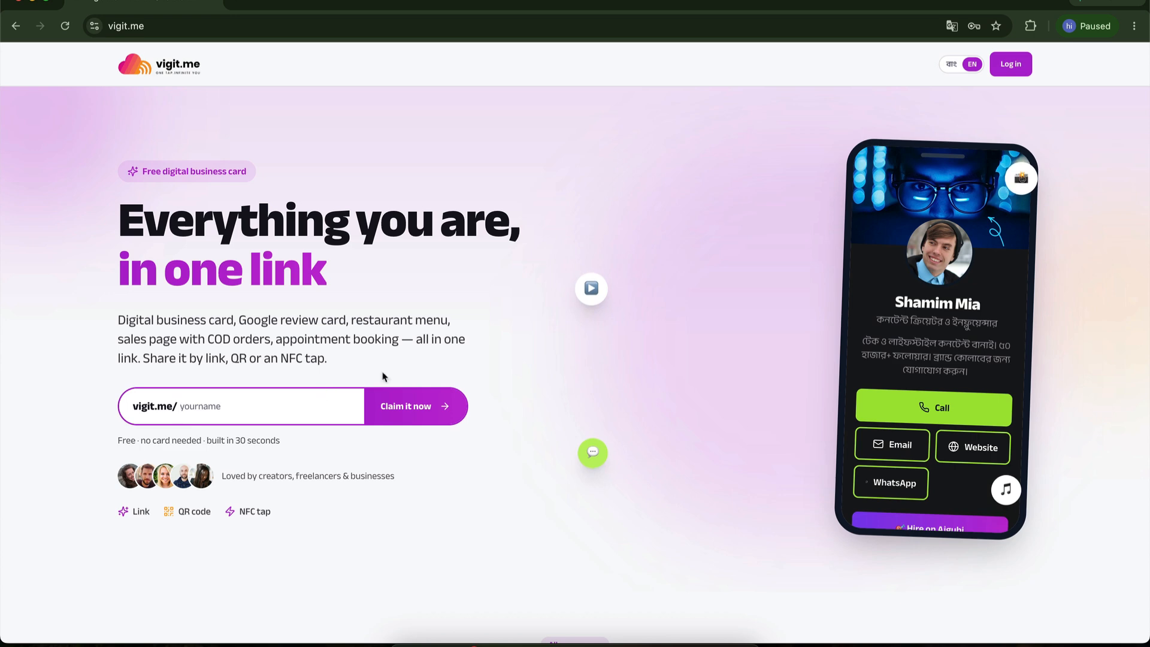
Log in to the vigit.me account with the prefilled e-mail and password
click(1012, 70)
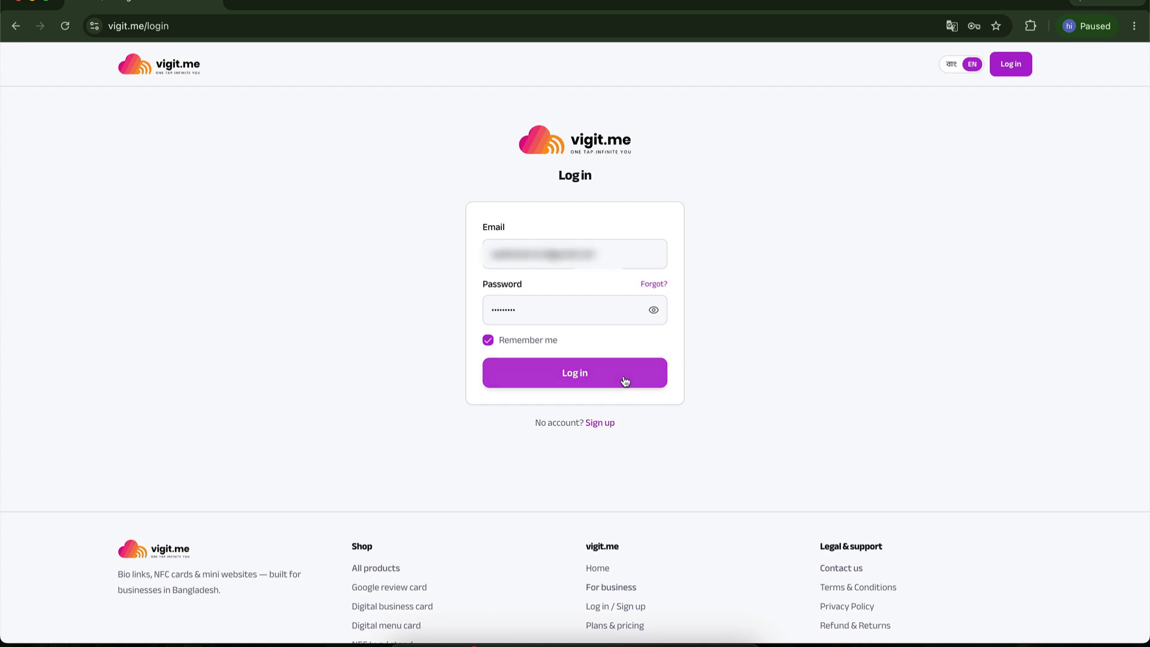
click(625, 381)
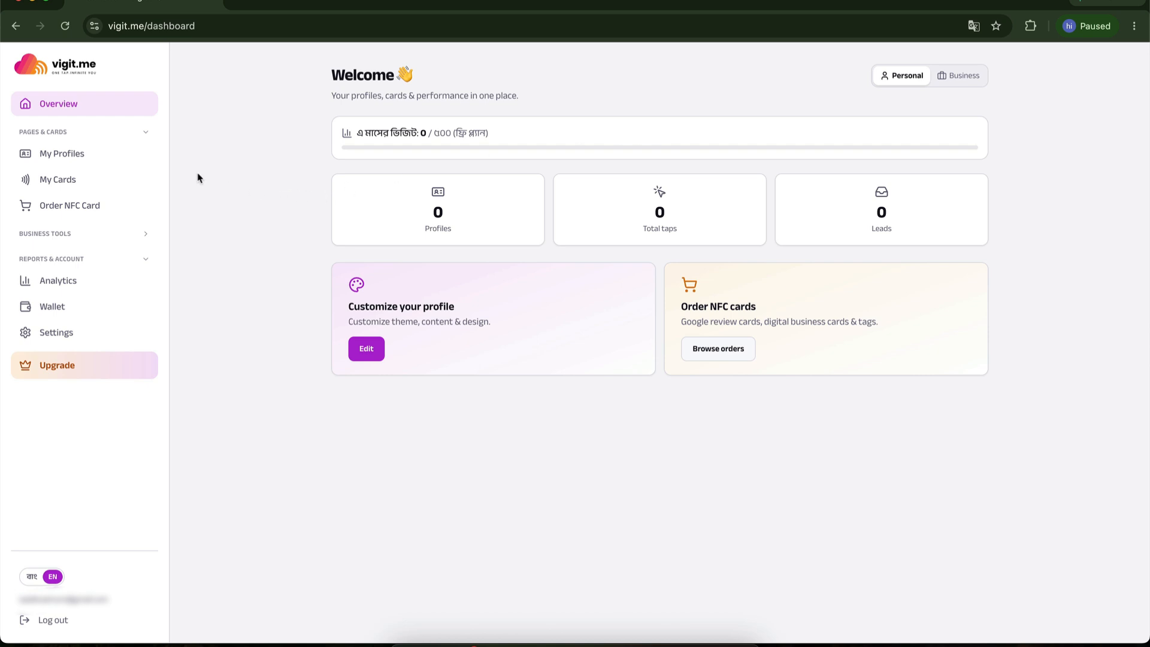
Create a new page in My Profiles, entering the person's name as the page address
click(117, 160)
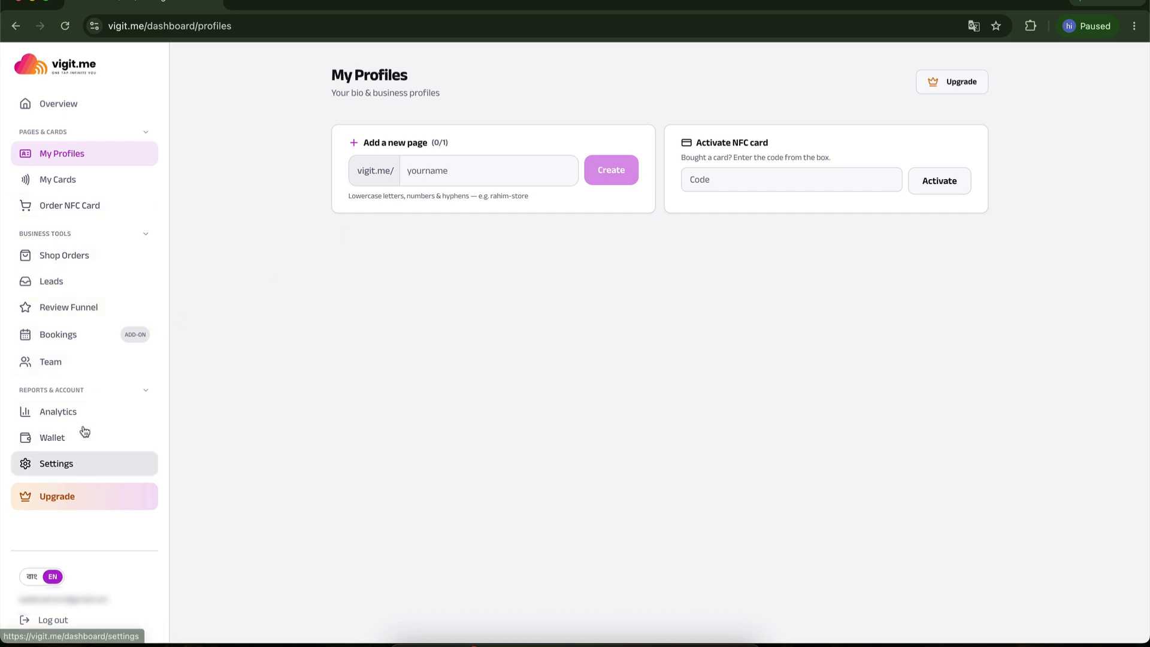
click(420, 179)
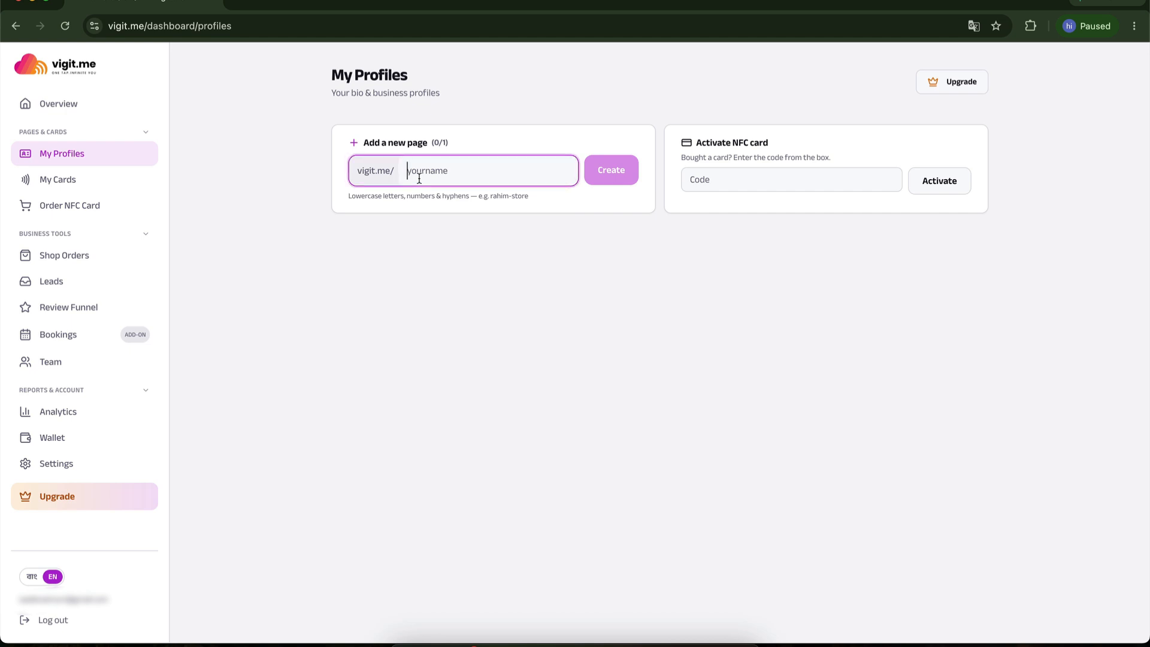
text(saimum)
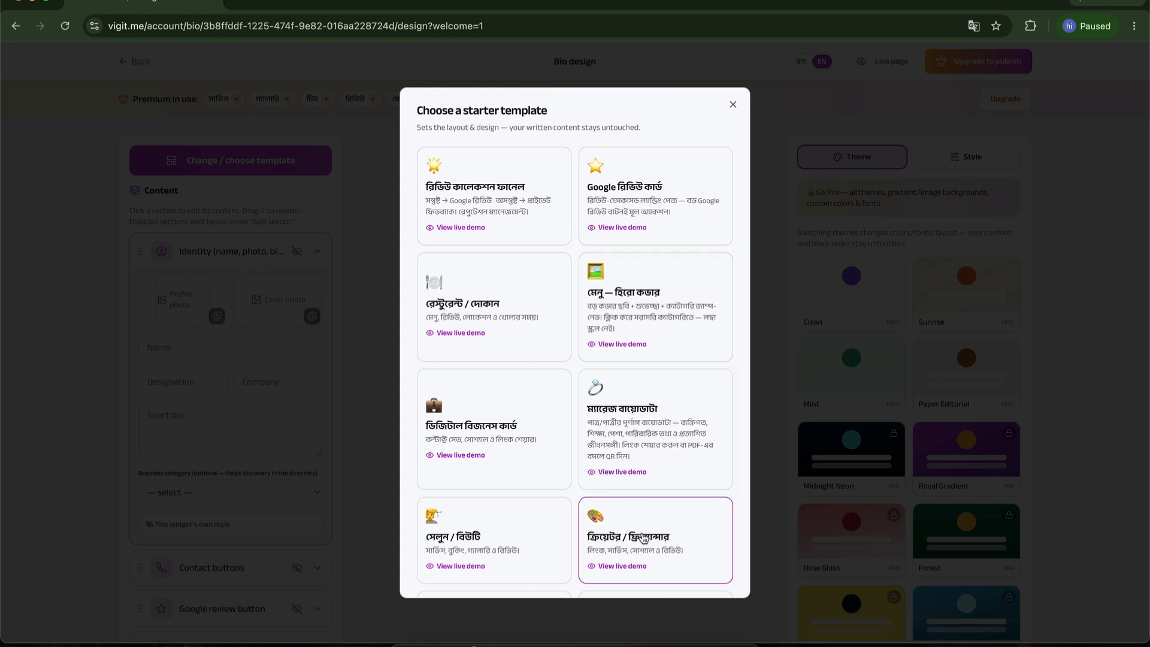
Browse the starter templates and apply the creator / freelancer template (ক্রিয়েটর / ফ্রিল্যান্সার) to the new page
scroll(516, 478, down, 3)
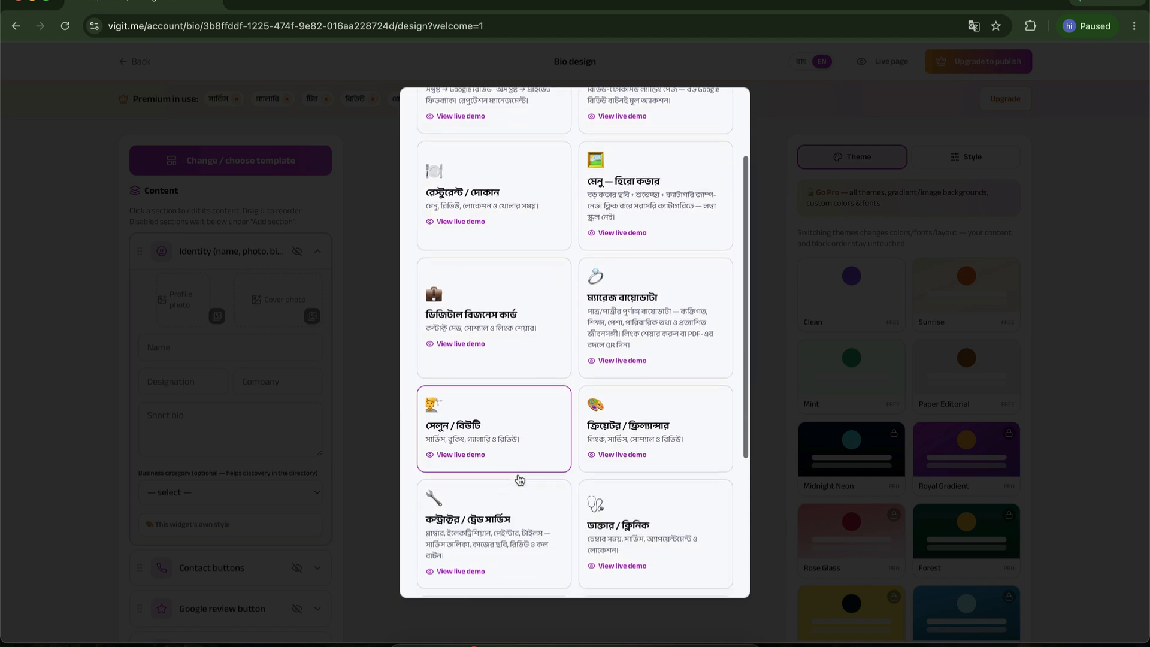
scroll(519, 480, down, 5)
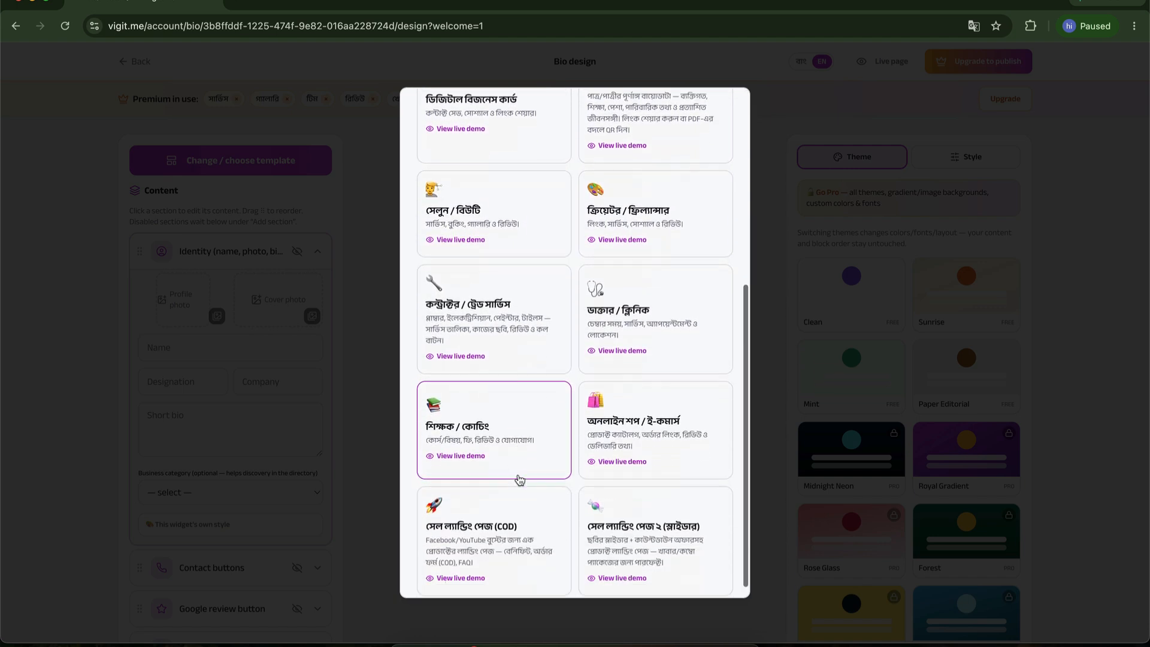
scroll(557, 435, up, 10)
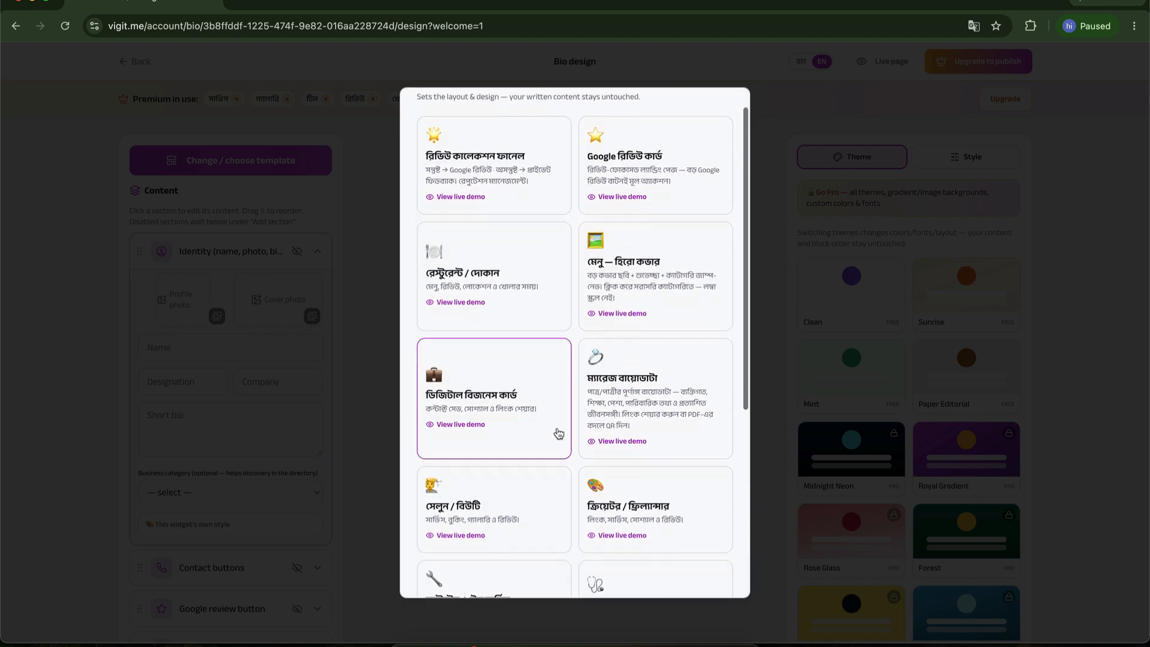
scroll(558, 433, down, 3)
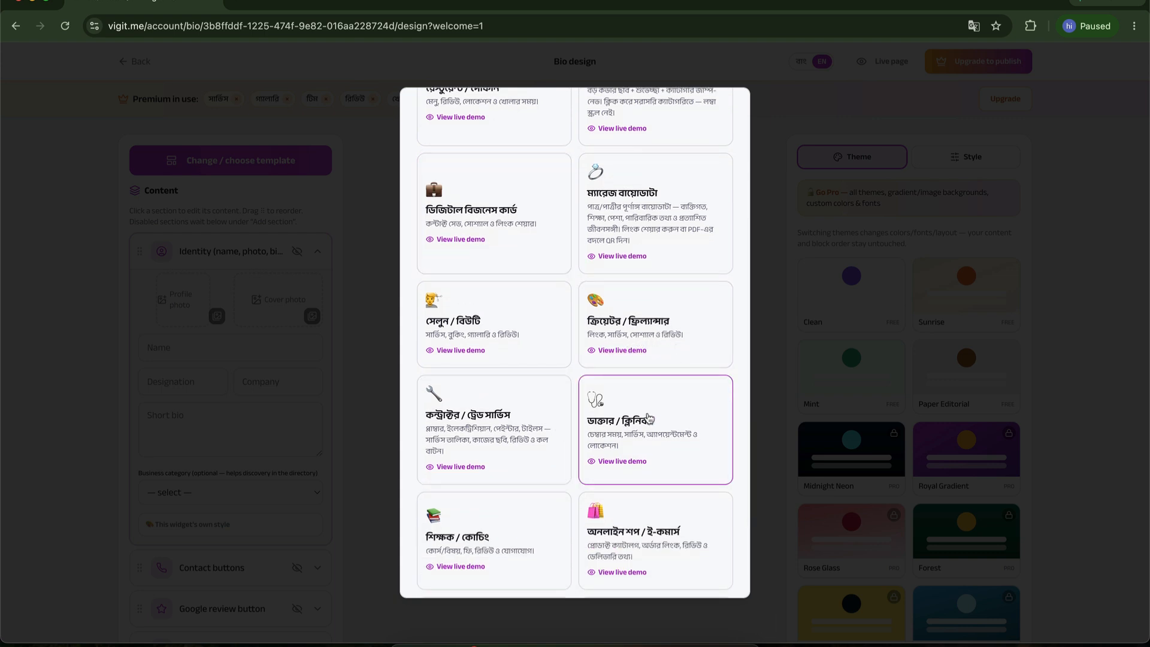
scroll(650, 432, down, 2)
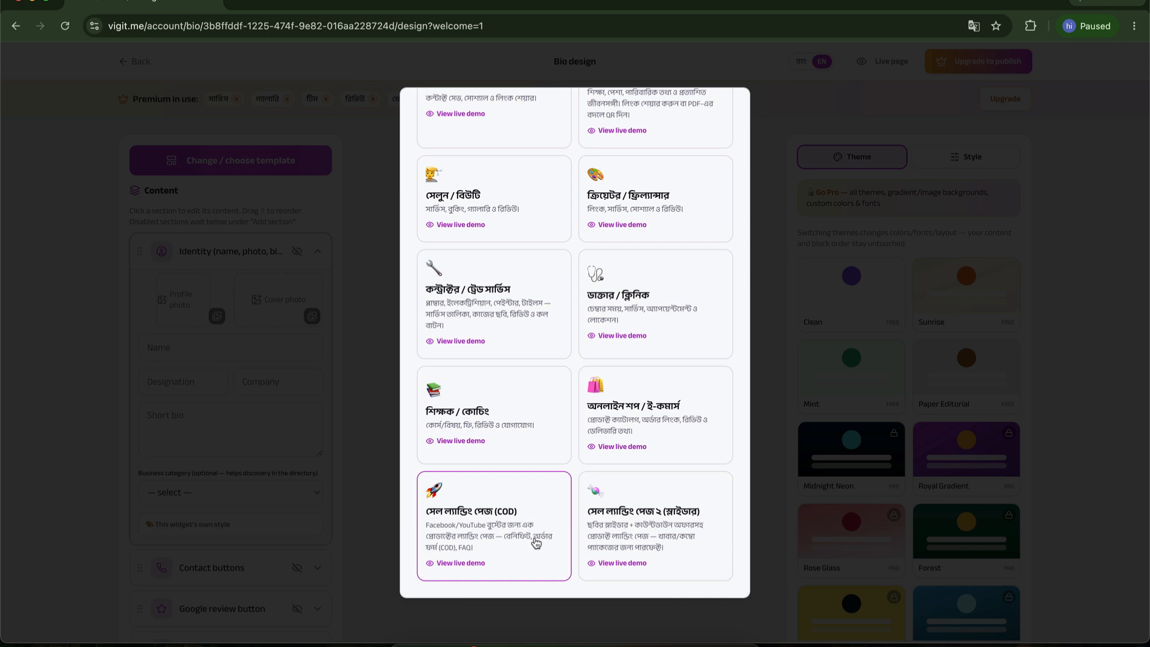
scroll(537, 542, up, 5)
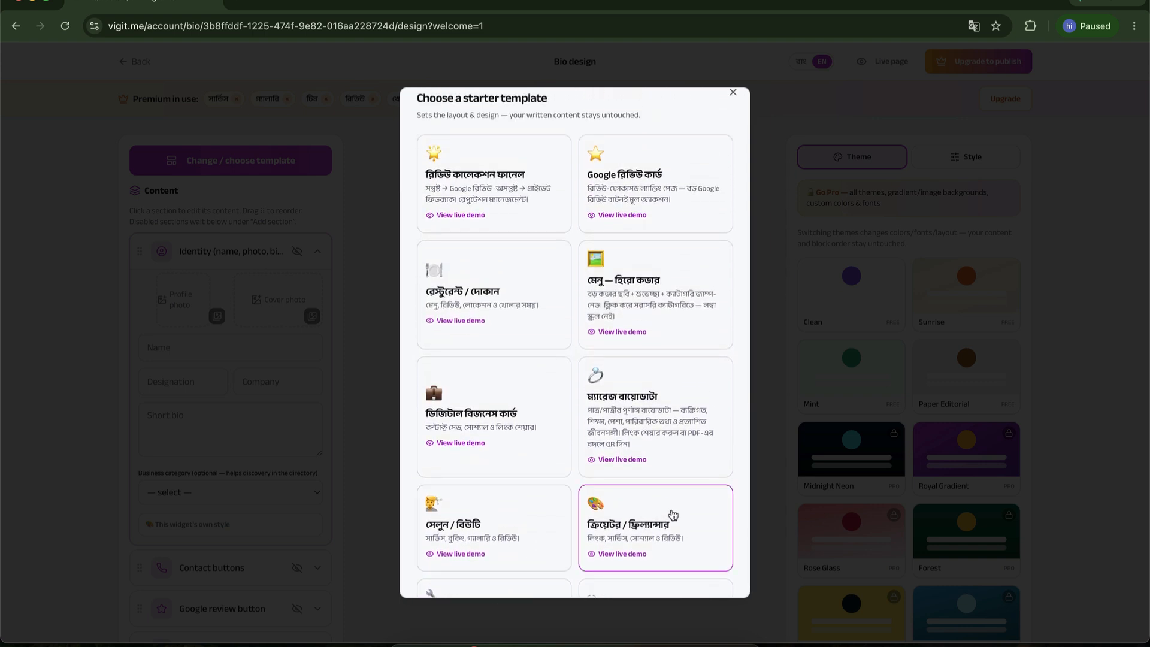
click(674, 515)
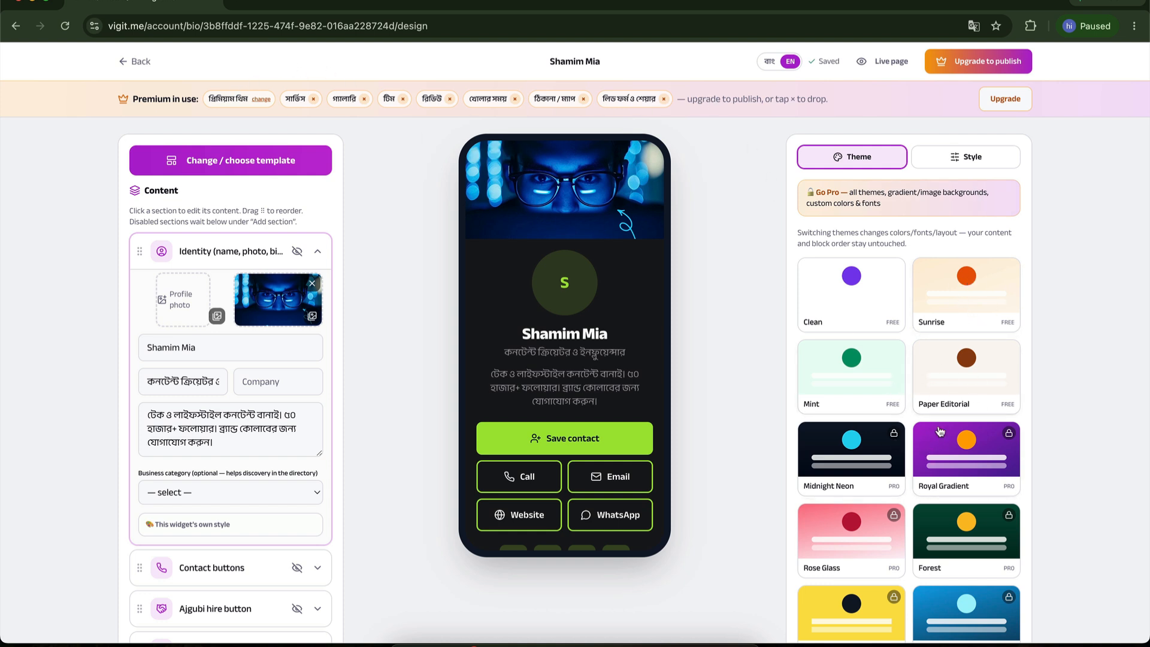
Try the Rose Glass and Lemon Pop themes on the page and settle on Ocean Wave
scroll(939, 431, down, 3)
scroll(939, 431, up, 3)
click(864, 545)
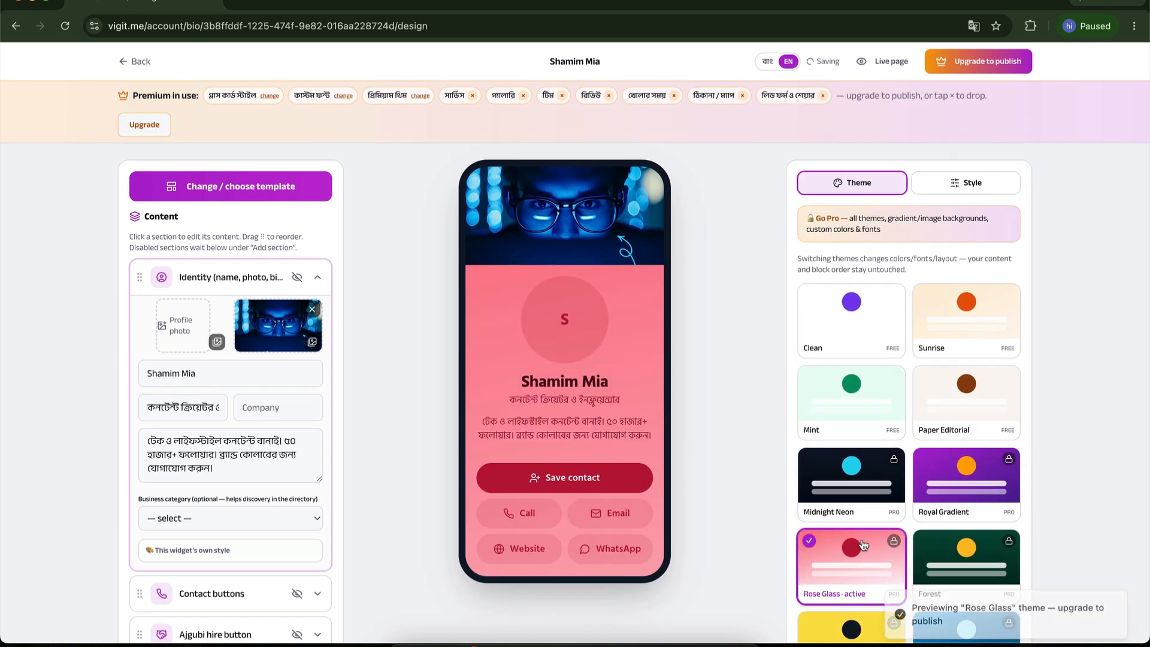
scroll(863, 545, down, 2)
scroll(863, 545, down, 1)
click(863, 479)
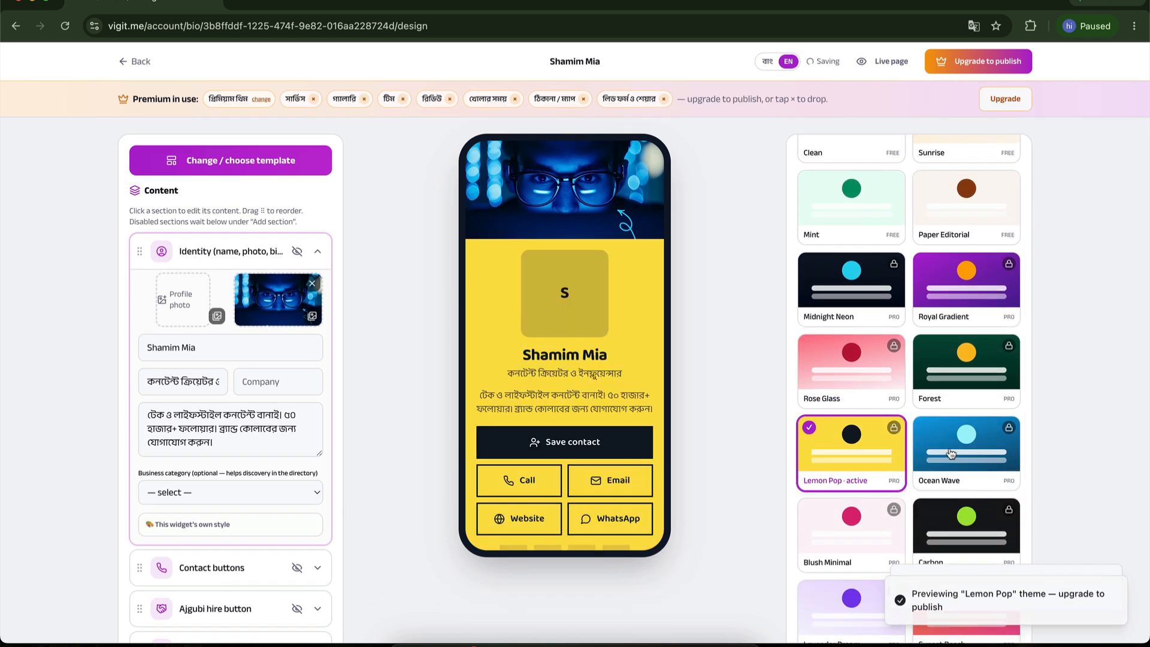
click(963, 450)
Set the section cards style to Flat in the page's style settings
scroll(959, 359, up, 3)
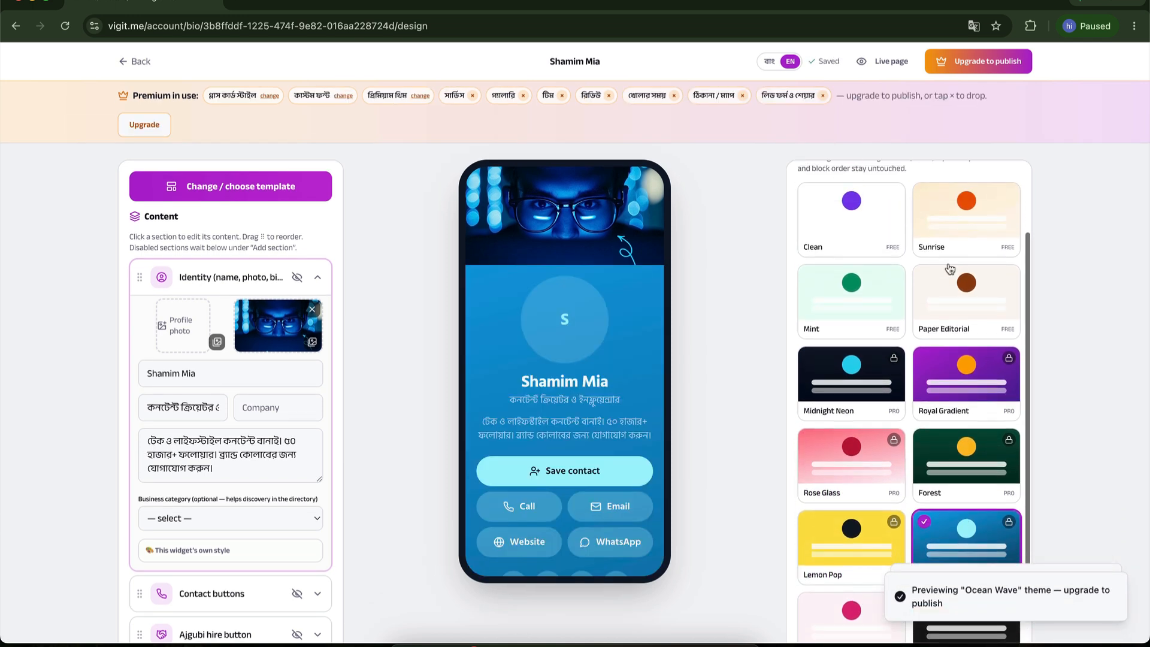
click(957, 190)
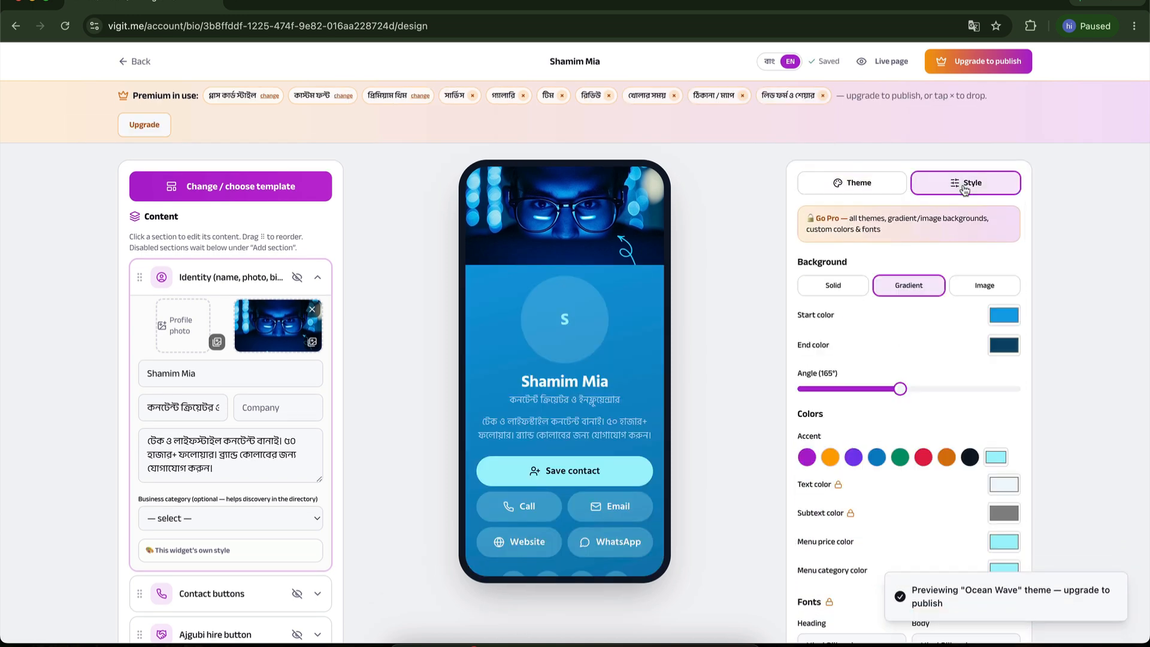
scroll(935, 335, down, 1)
scroll(935, 360, down, 5)
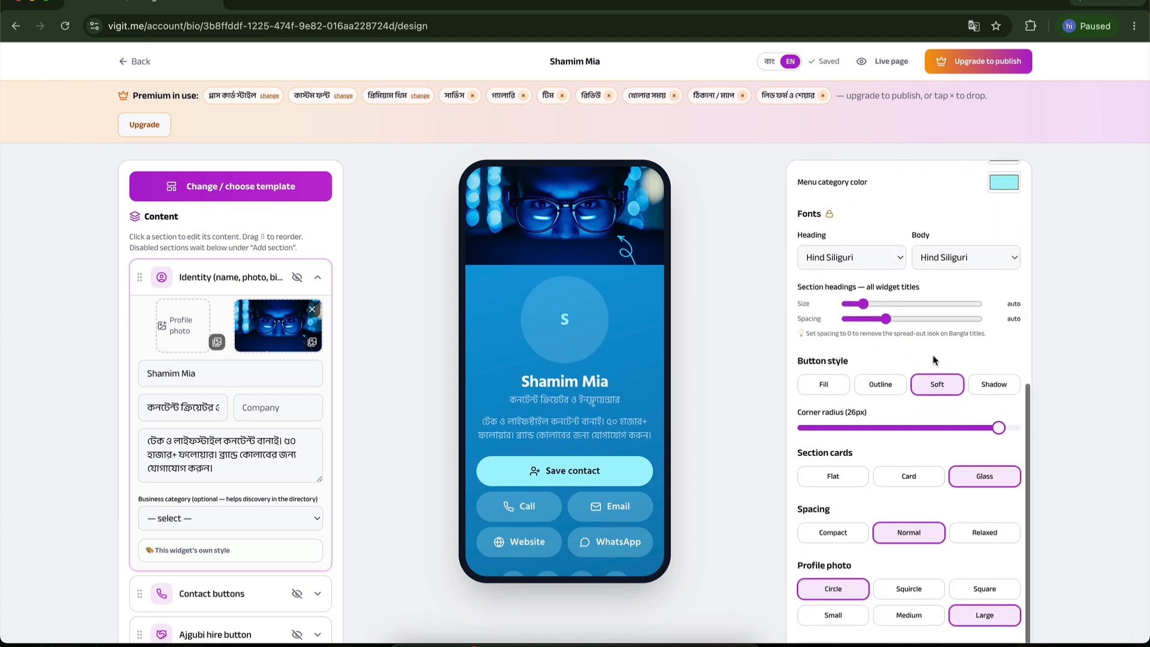
click(851, 480)
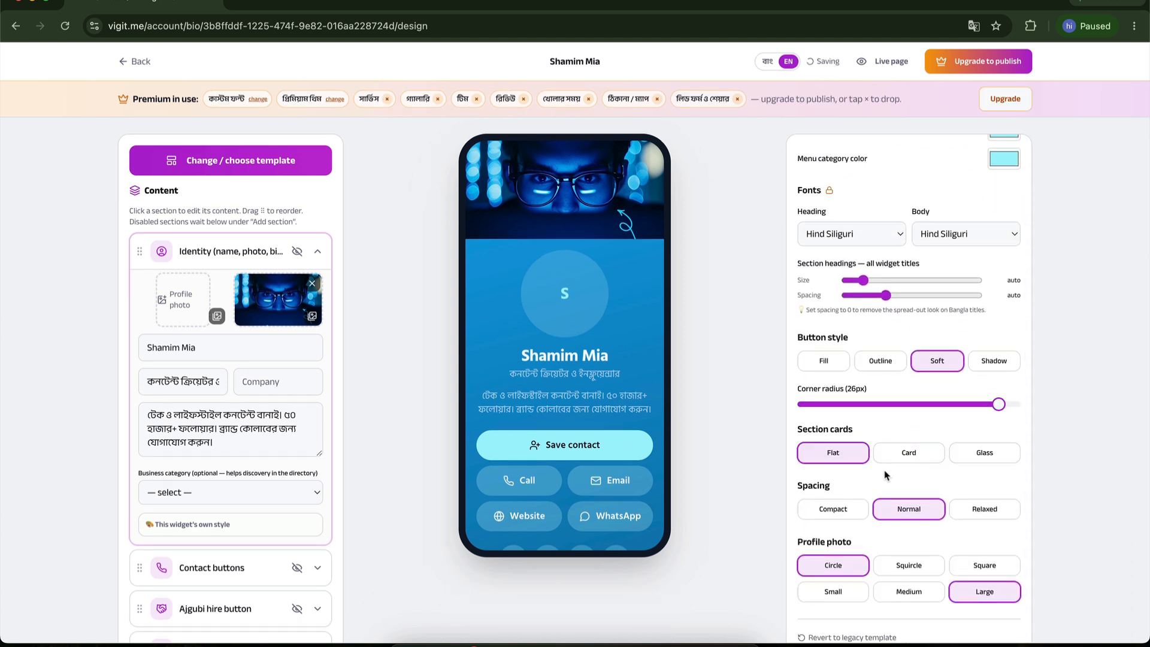
Try the Squircle shape for the profile photo and return it to Circle
click(902, 564)
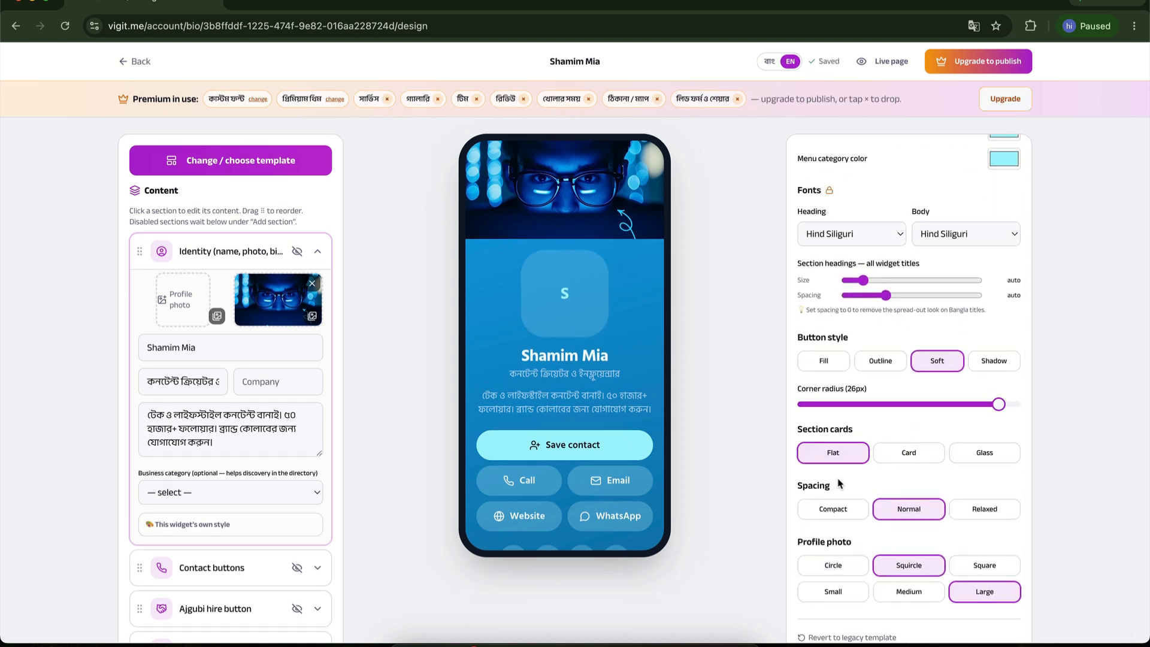
scroll(839, 485, down, 1)
click(834, 535)
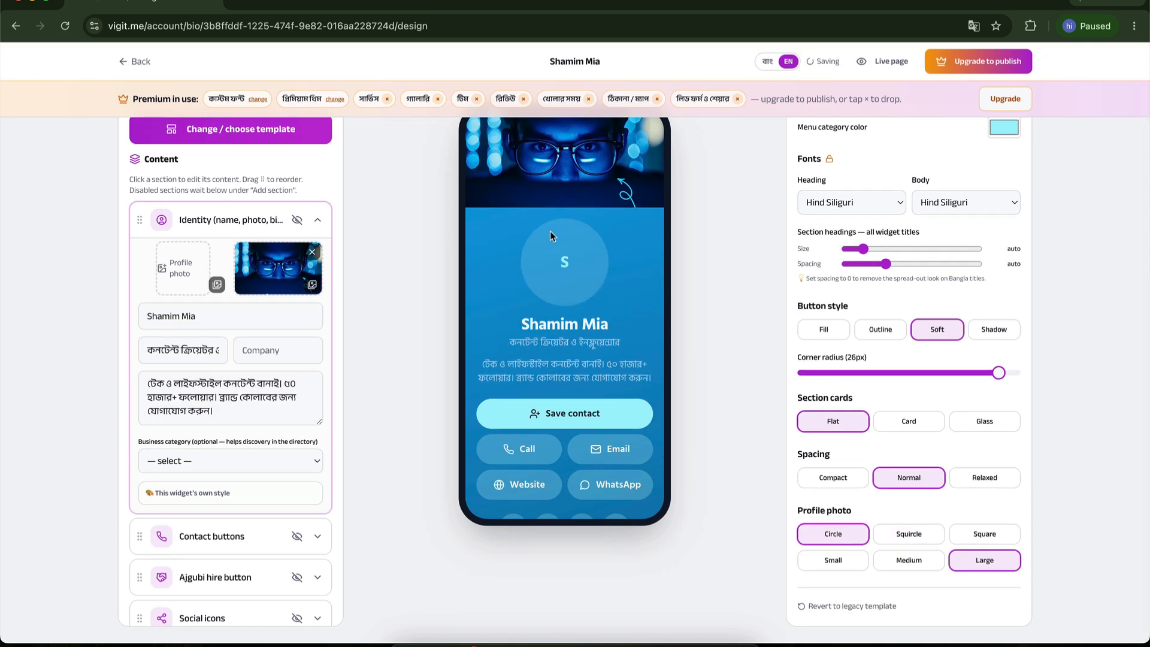
Upload man portrait.jpg from the Desktop to the media library and use it as the profile photo
click(217, 285)
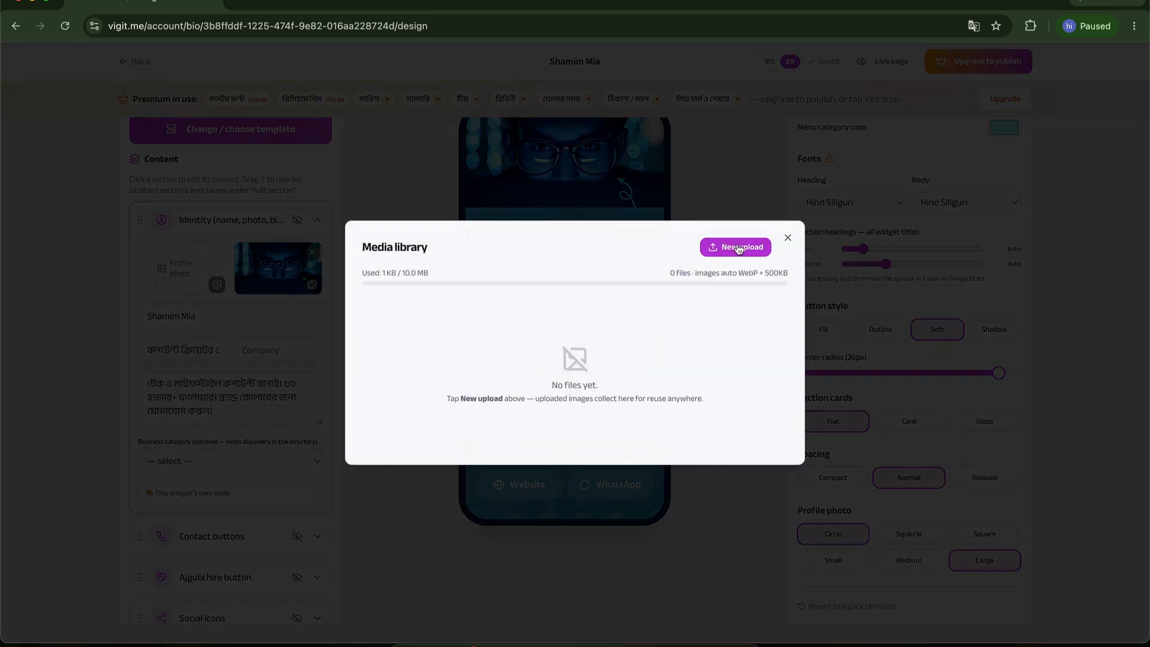
click(738, 247)
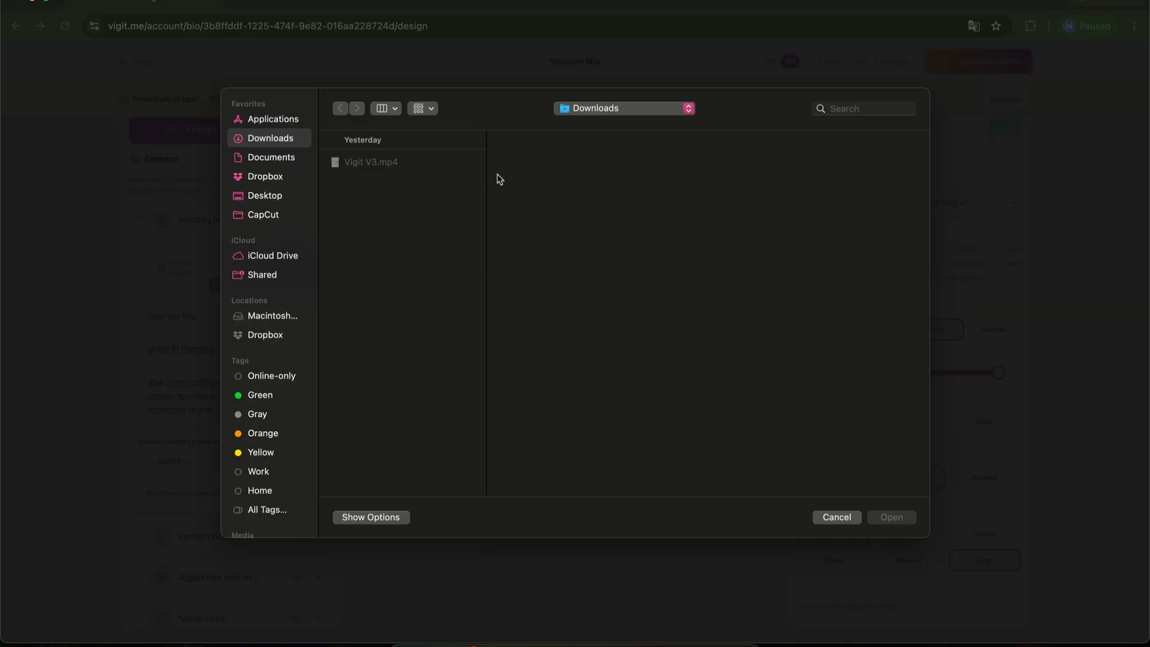
click(278, 193)
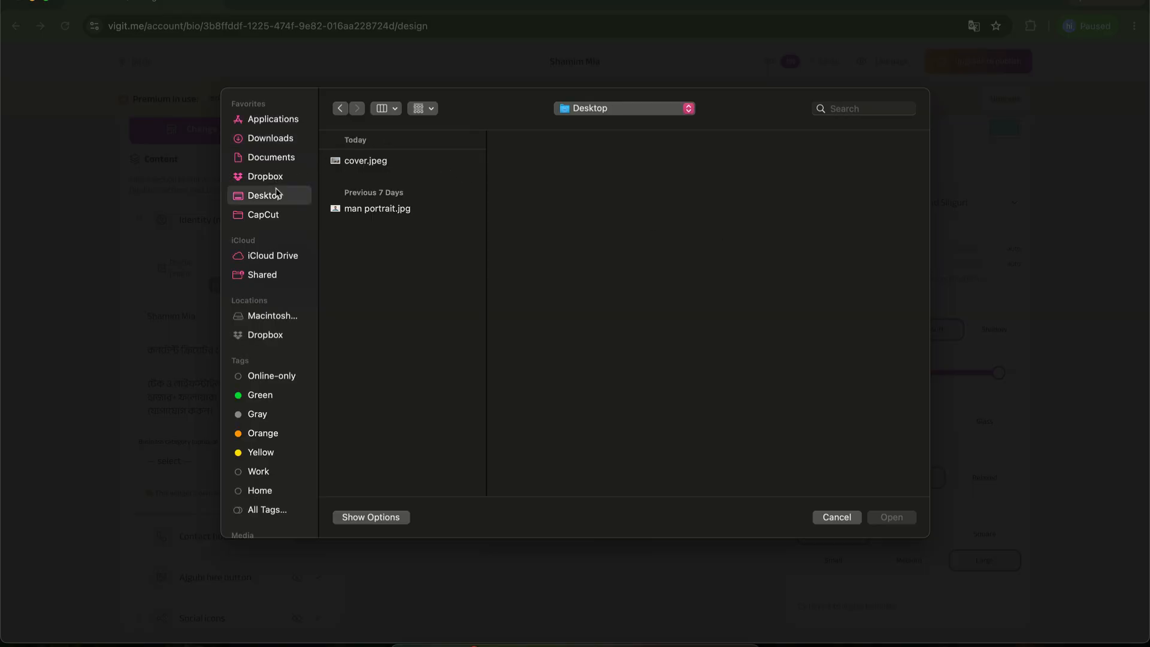
double_click(394, 207)
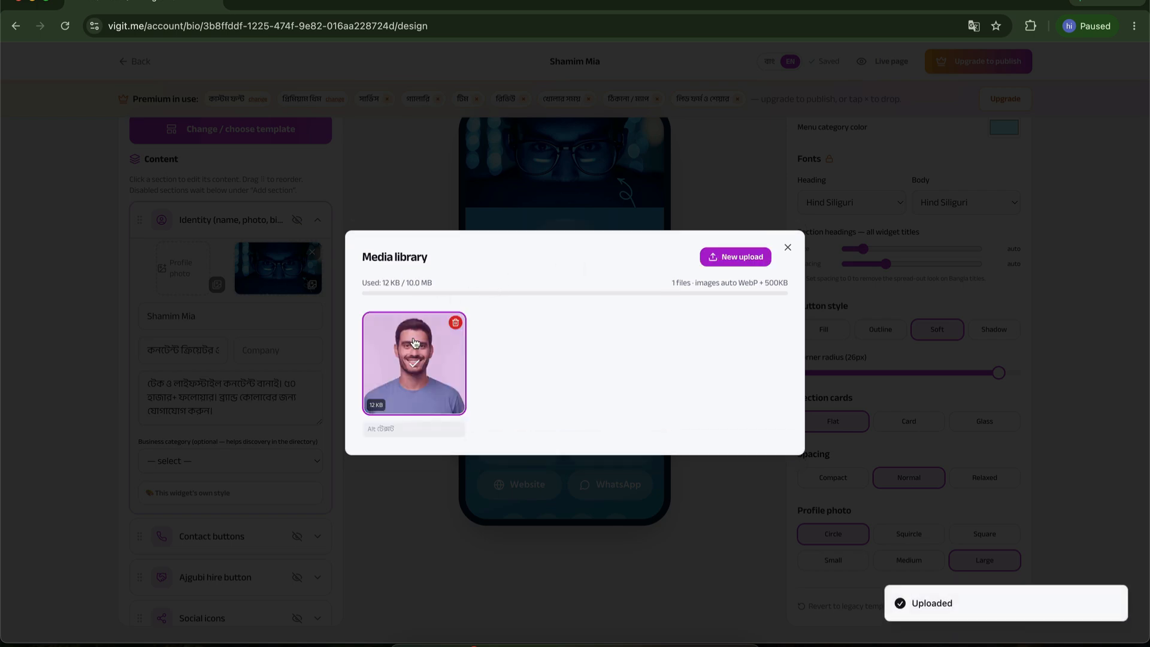
click(414, 343)
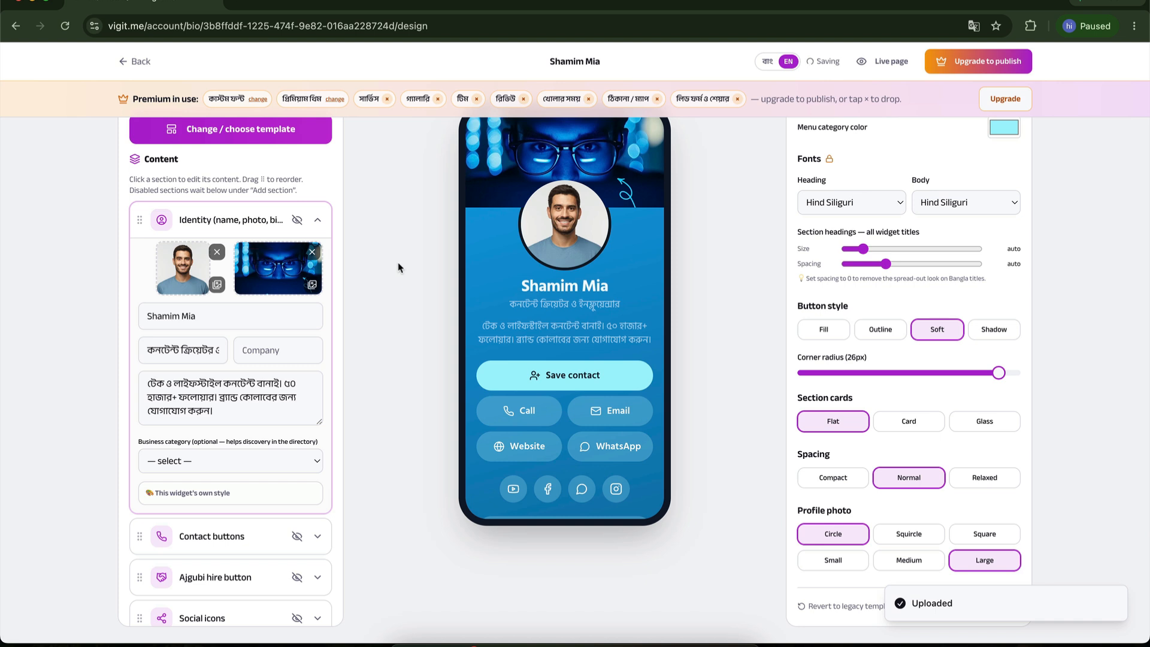
Try the Squircle and Square shapes and Medium size for the profile photo, and settle on a Small Circle
click(906, 538)
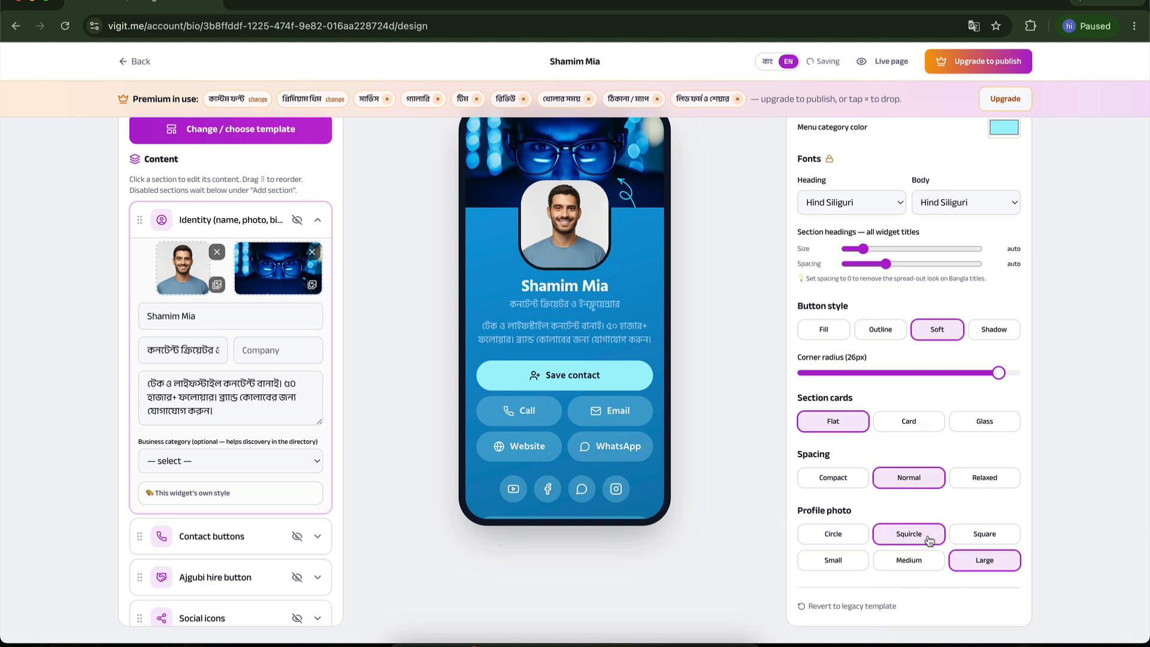
click(975, 538)
click(910, 560)
click(845, 565)
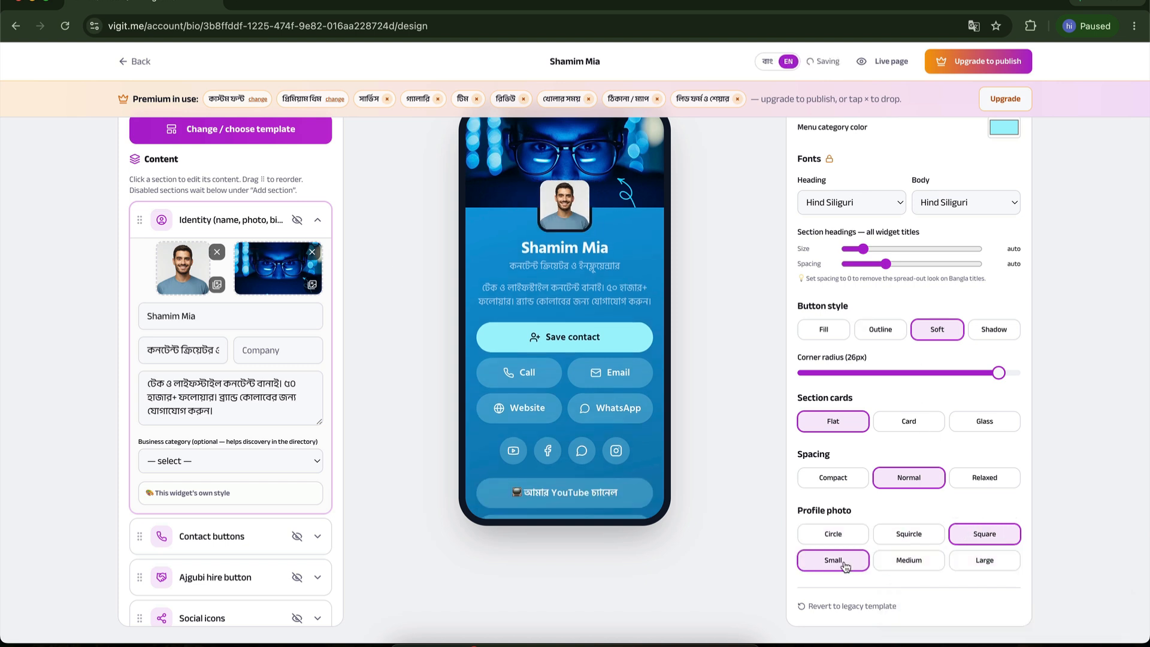
click(834, 533)
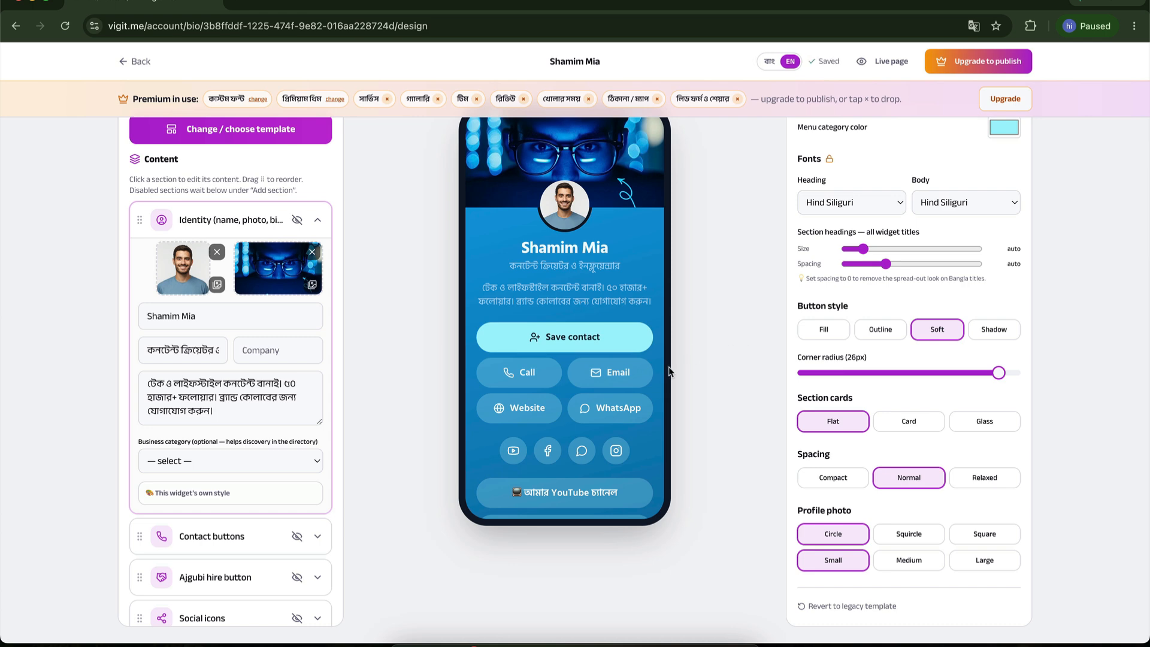
Upload cover.jpeg from the Desktop to the media library and use it as the cover photo
scroll(669, 371, up, 1)
click(312, 318)
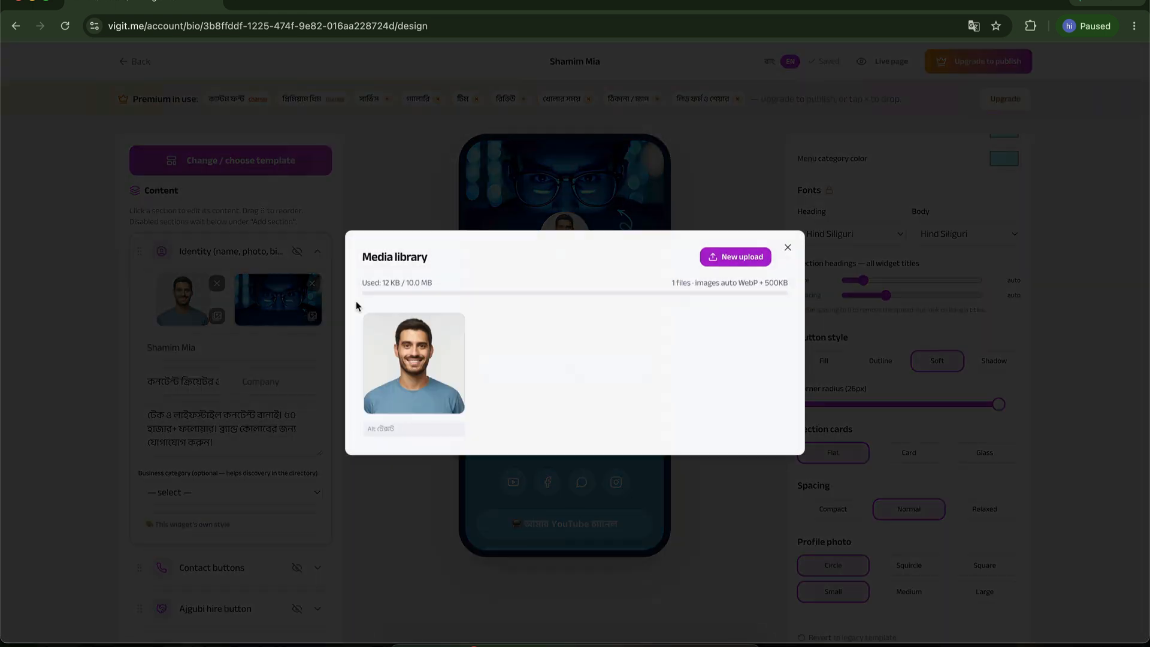
click(734, 259)
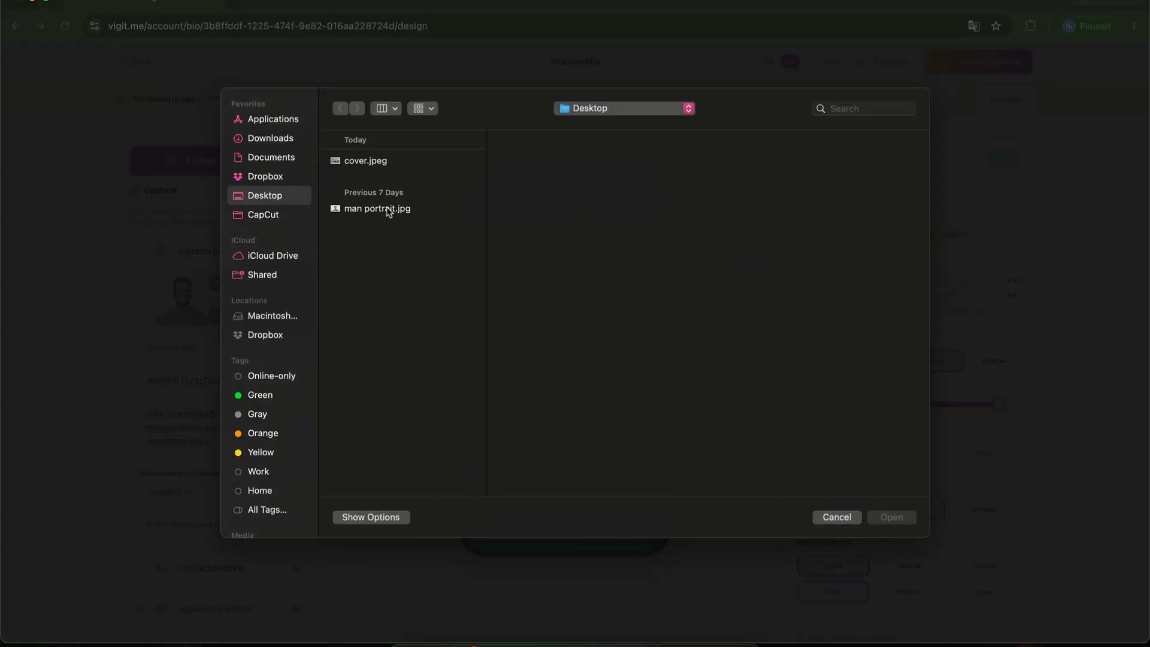
double_click(404, 163)
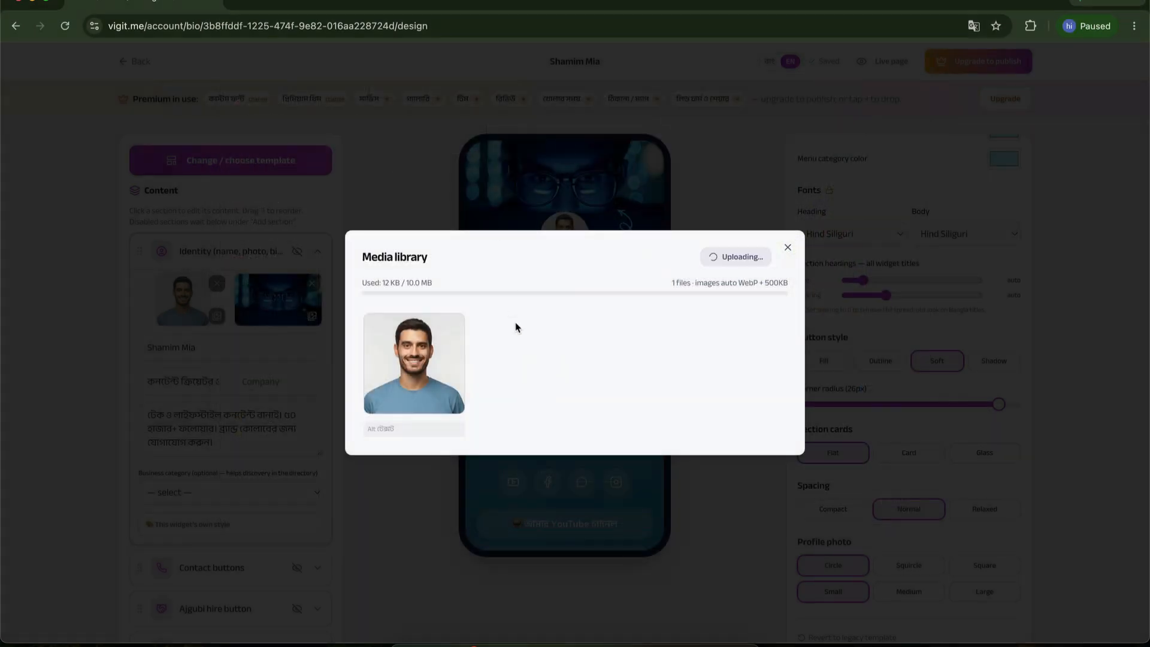
click(376, 344)
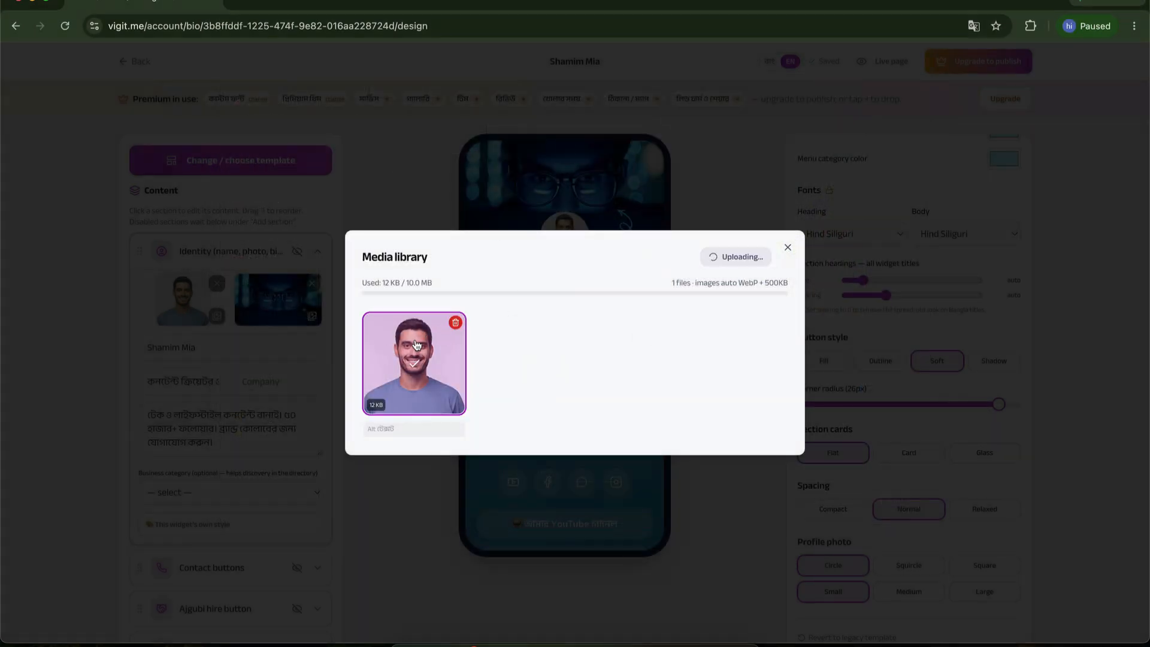
click(414, 364)
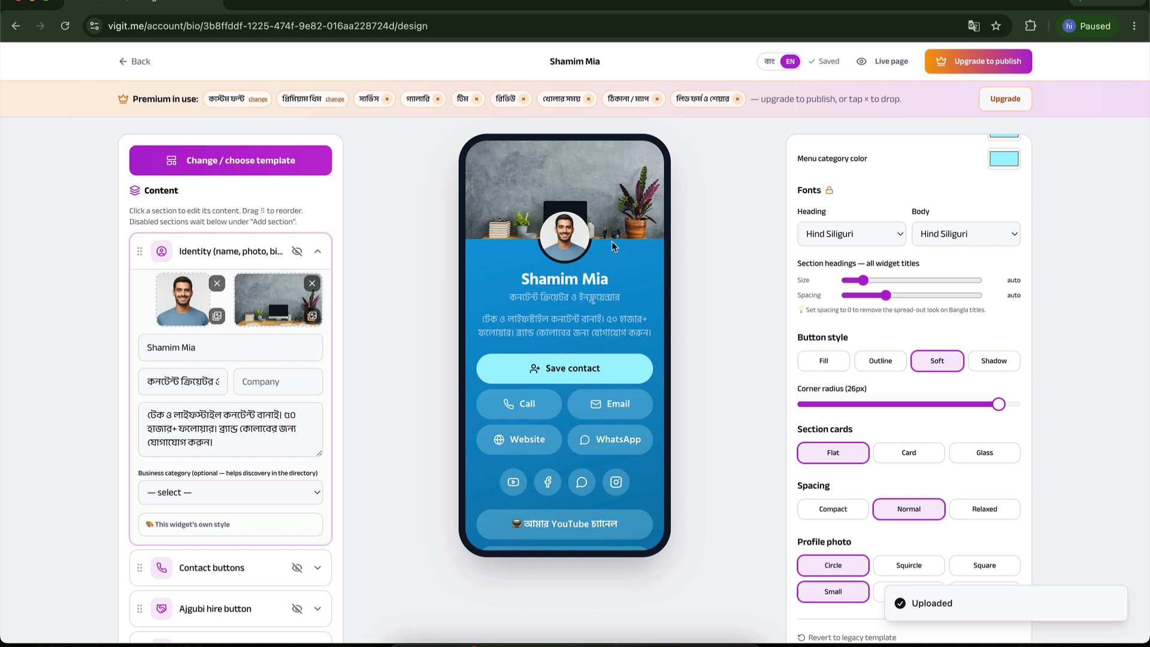
Try the premium Rose Glass, Royal Gradient and Forest themes on the card
scroll(928, 175, up, 6)
click(873, 162)
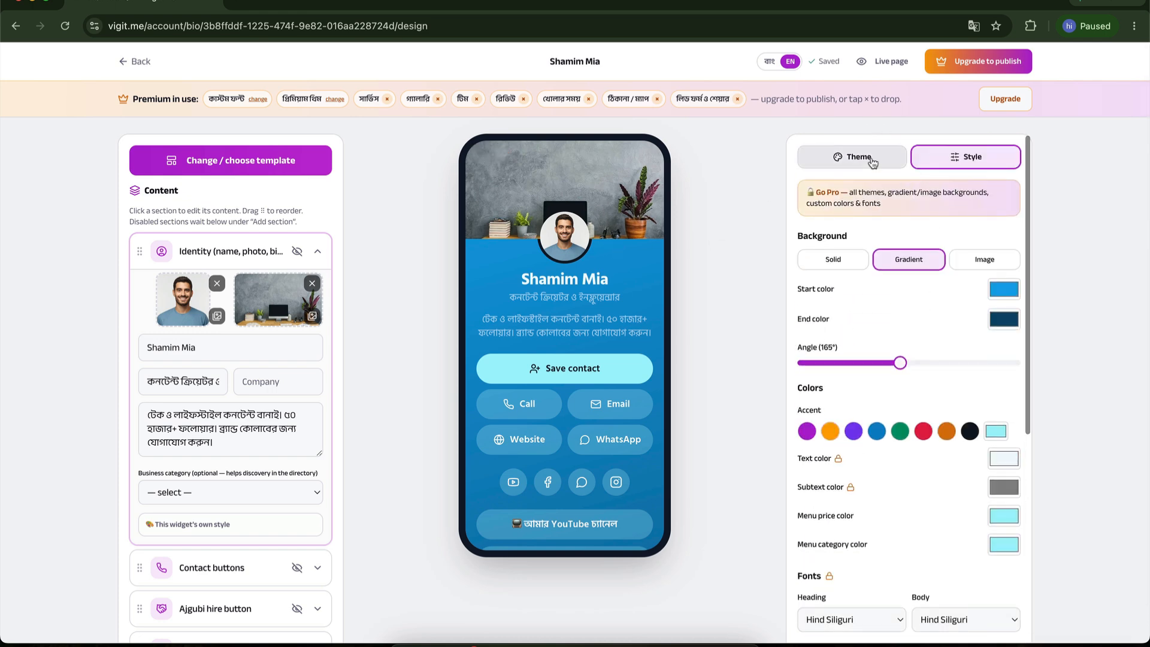
scroll(867, 403, down, 1)
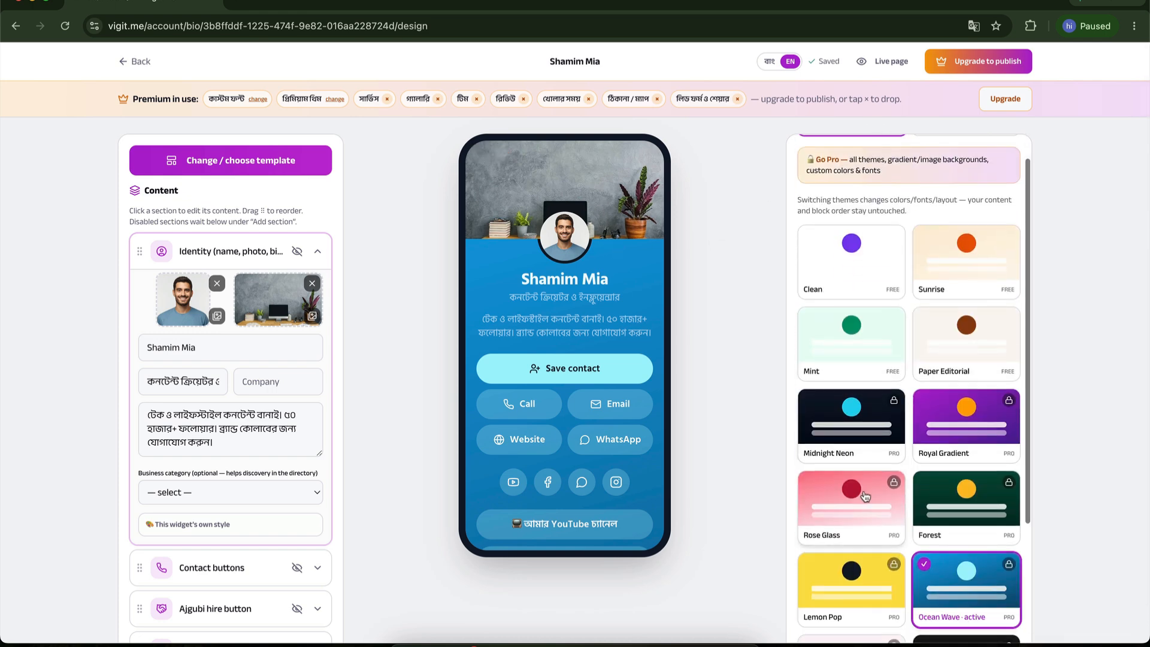
click(868, 479)
click(940, 471)
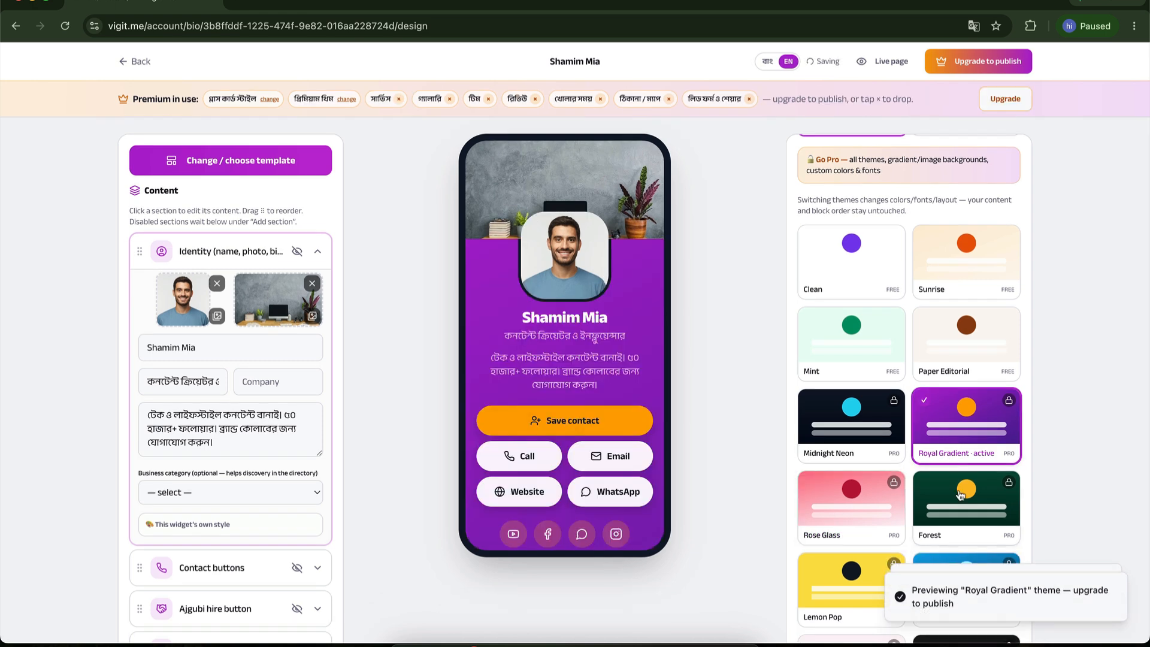
click(962, 496)
scroll(887, 353, up, 1)
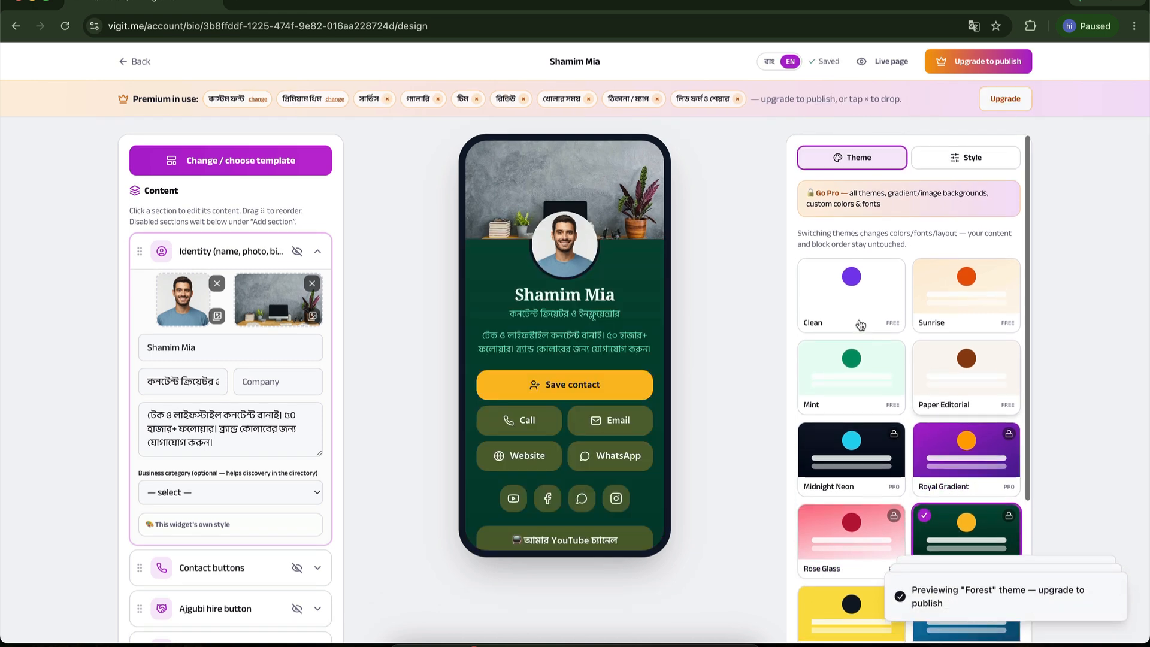
Try the free Clean, Sunrise and Paper Editorial themes and settle on Mint
click(860, 317)
click(934, 289)
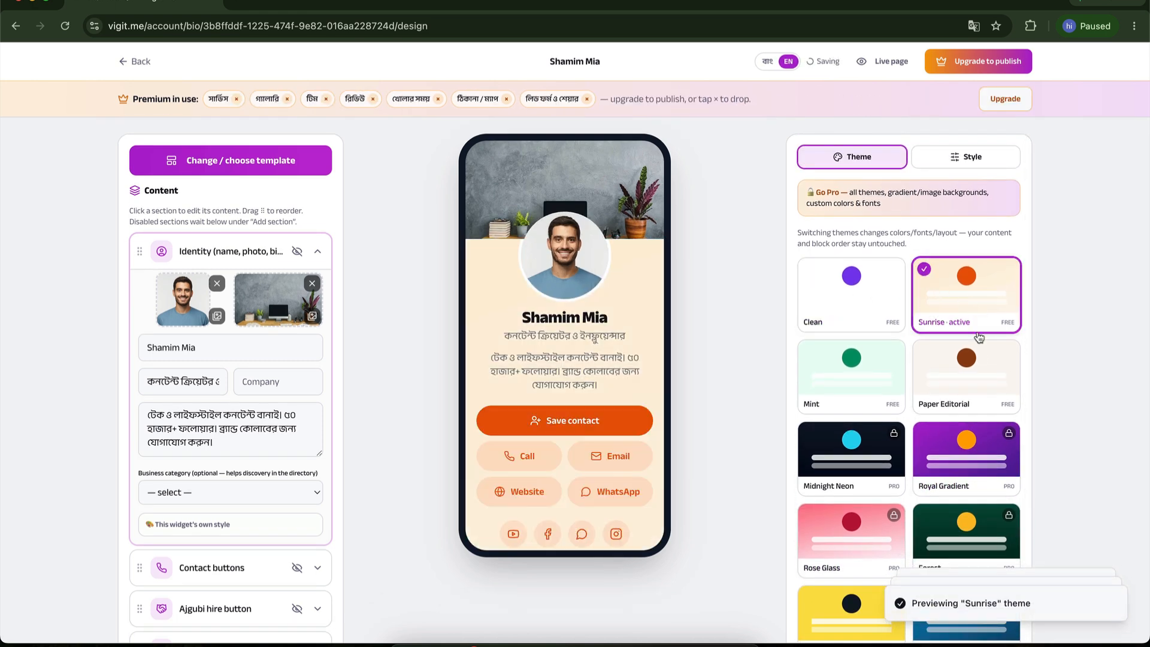
click(977, 360)
click(854, 367)
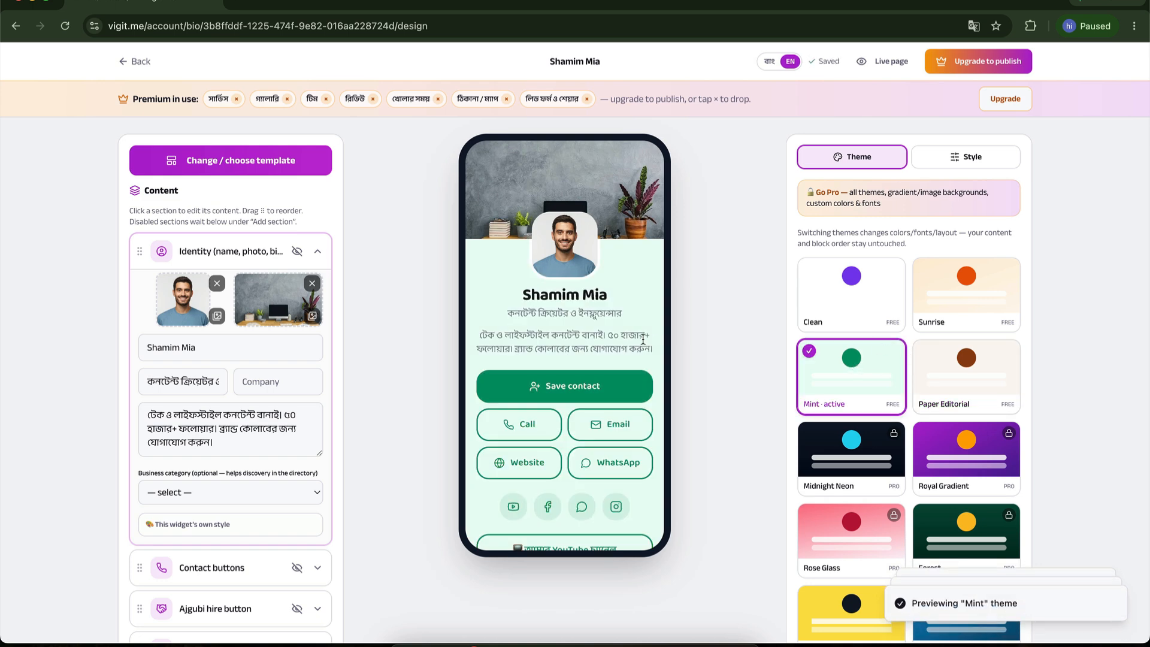
Examine the Mint-themed page preview along with the available content sections and custom widgets
scroll(644, 340, down, 10)
scroll(644, 342, up, 4)
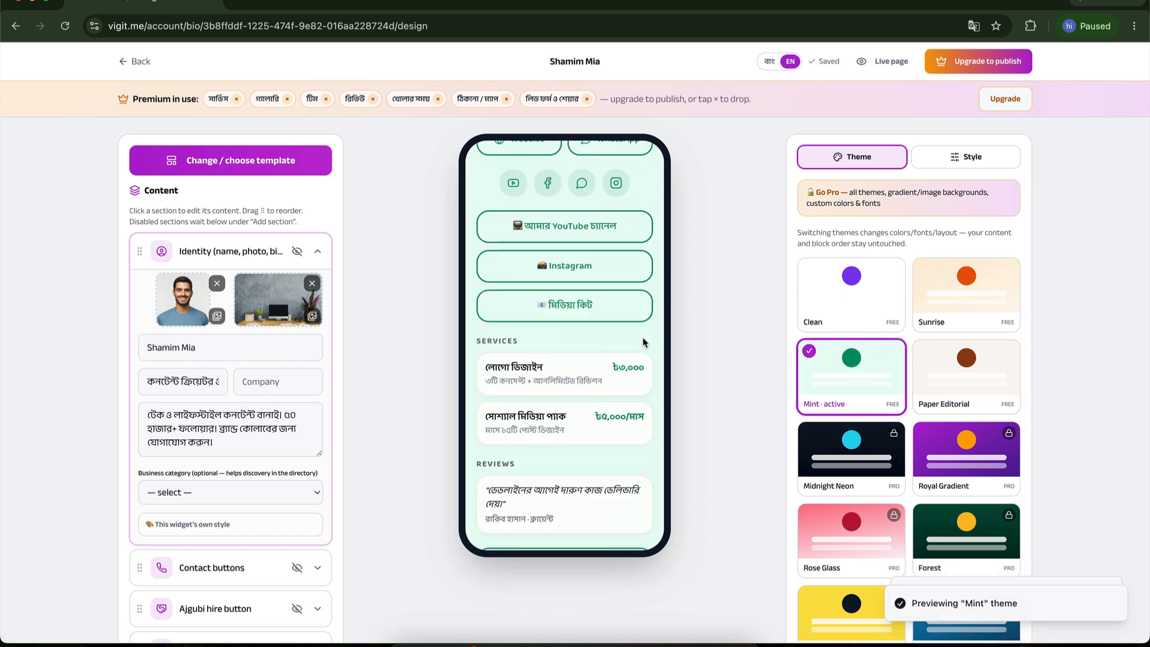
scroll(644, 342, up, 6)
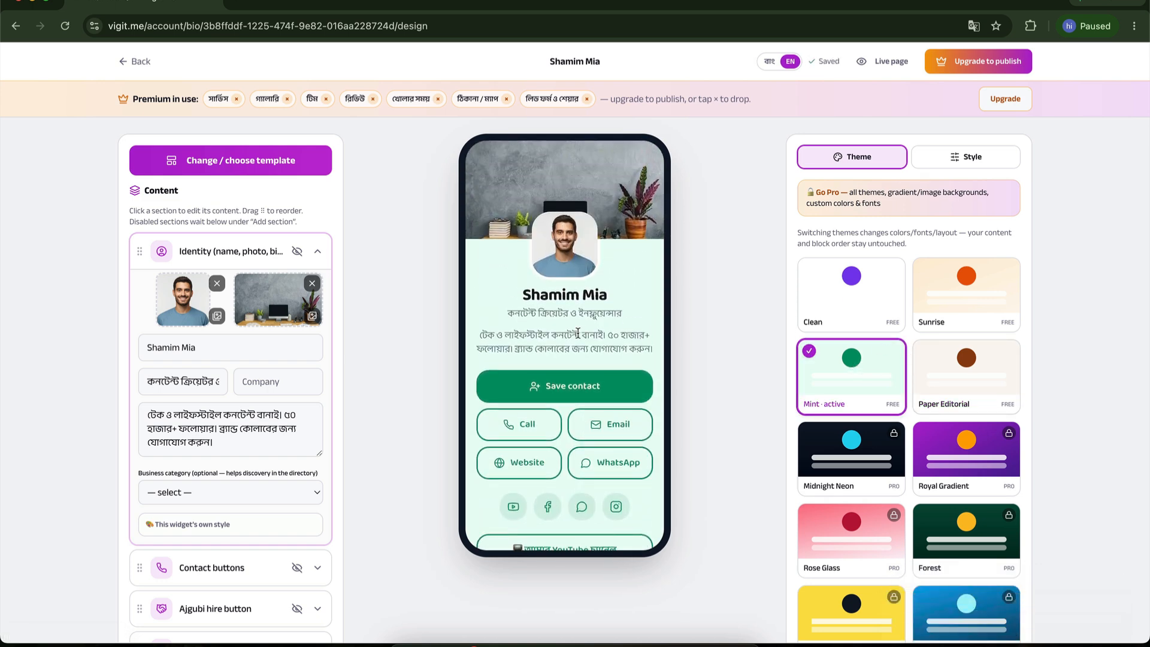
scroll(125, 532, down, 1)
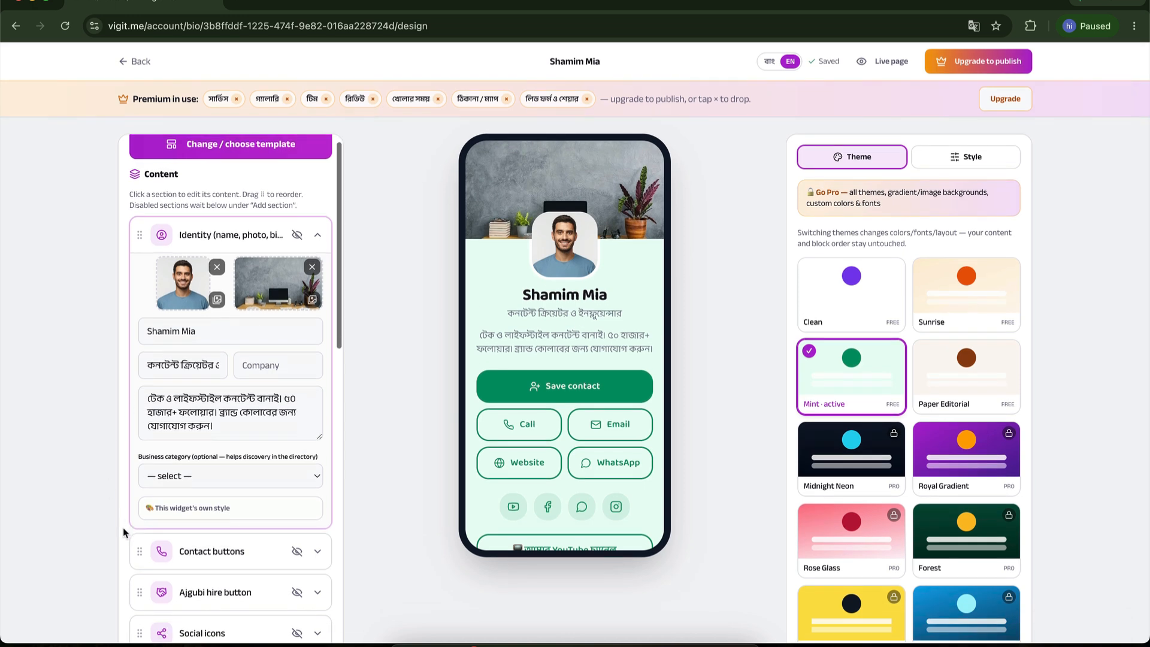
scroll(125, 532, down, 12)
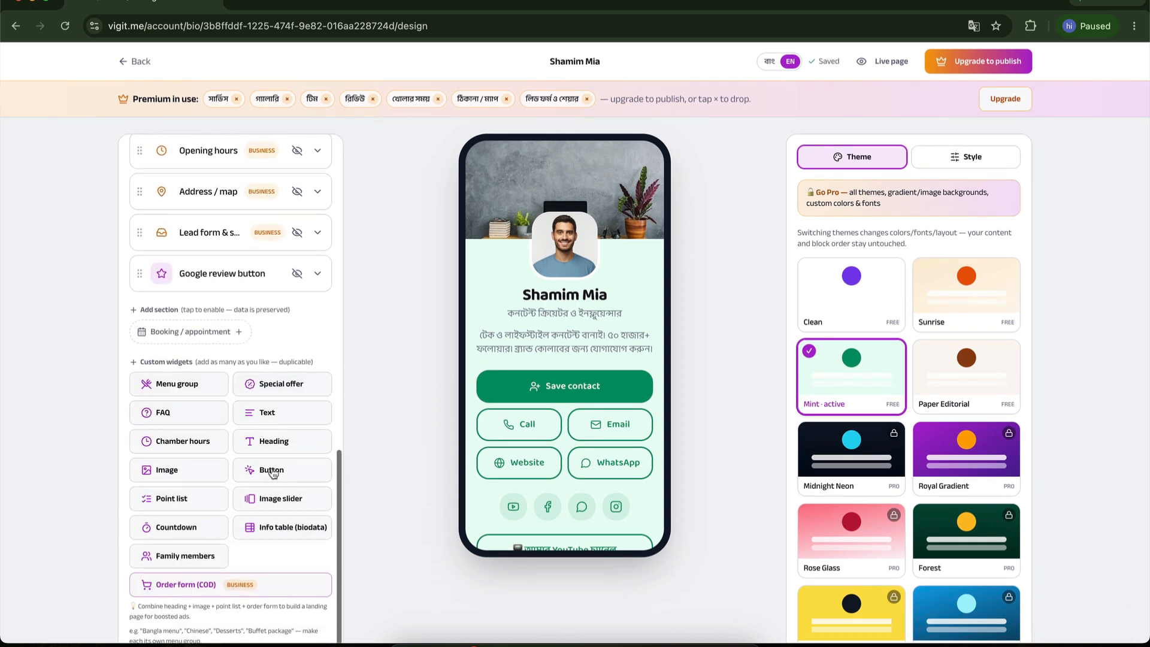
scroll(239, 468, up, 8)
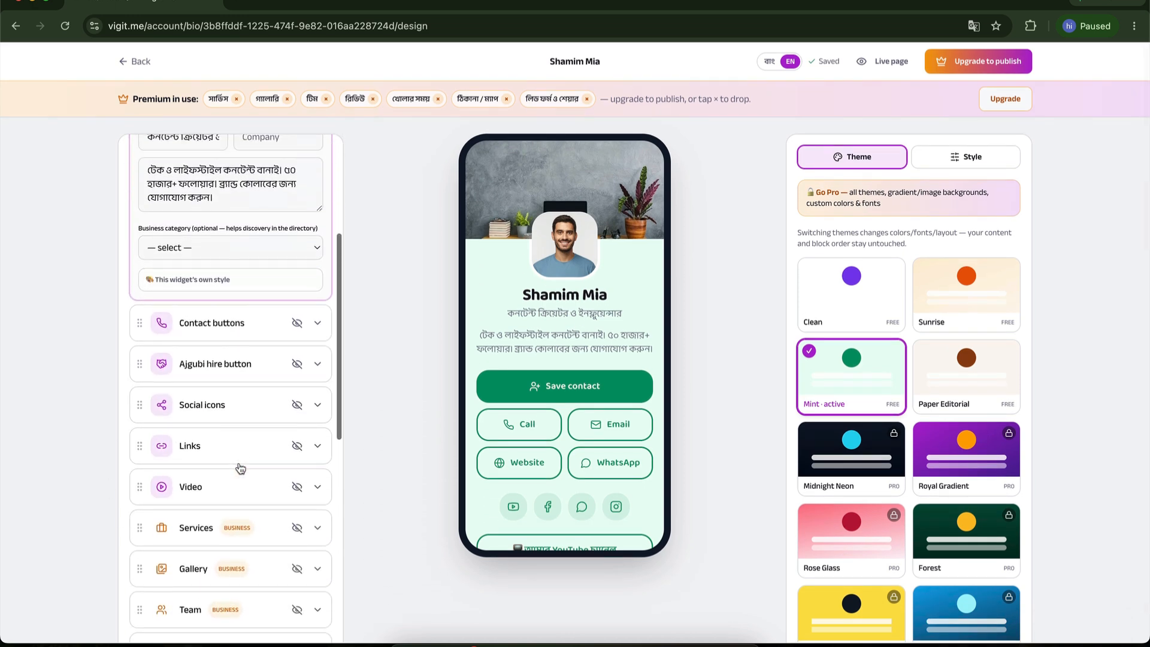
scroll(239, 468, up, 4)
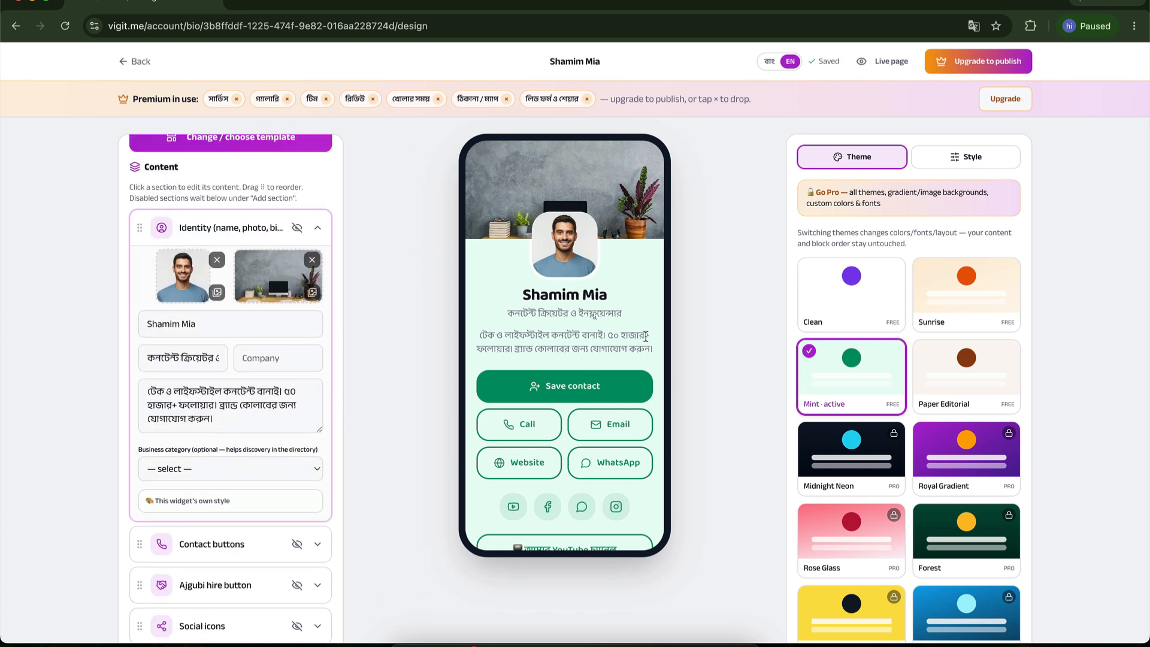
scroll(249, 500, down, 6)
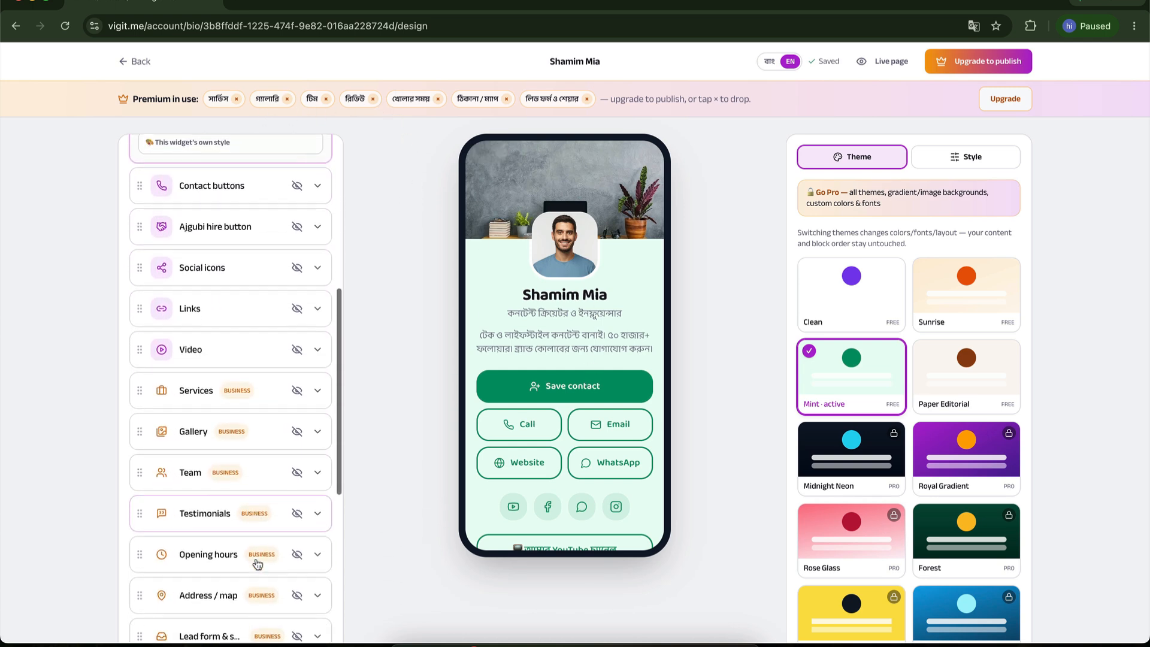
scroll(239, 470, down, 1)
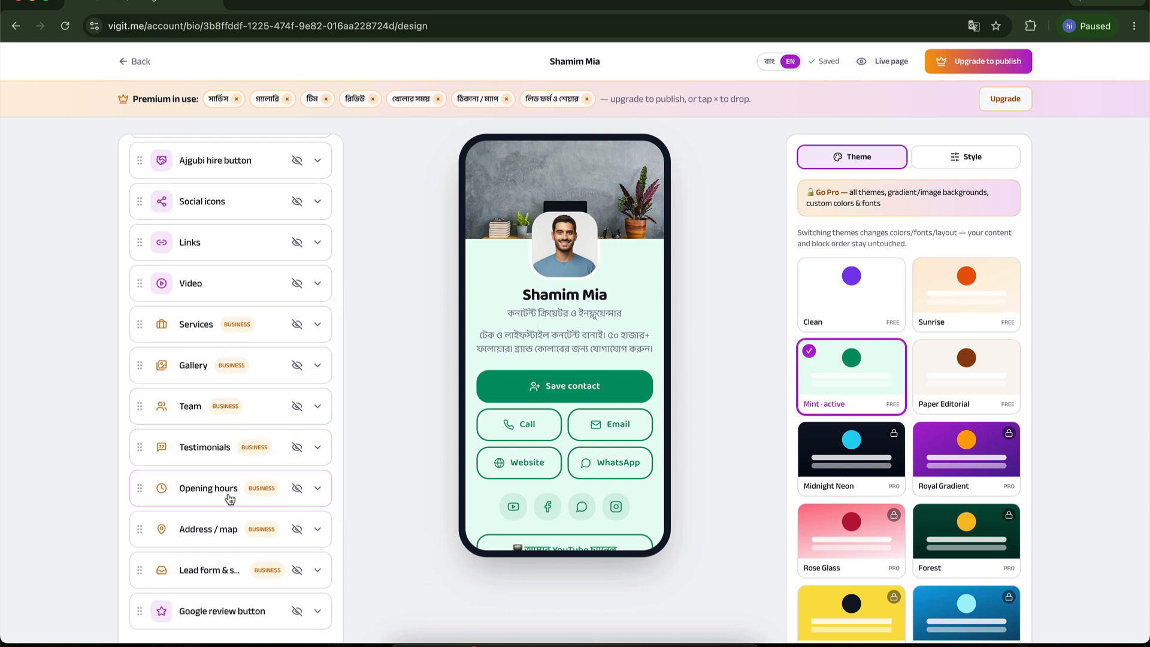
scroll(523, 454, down, 6)
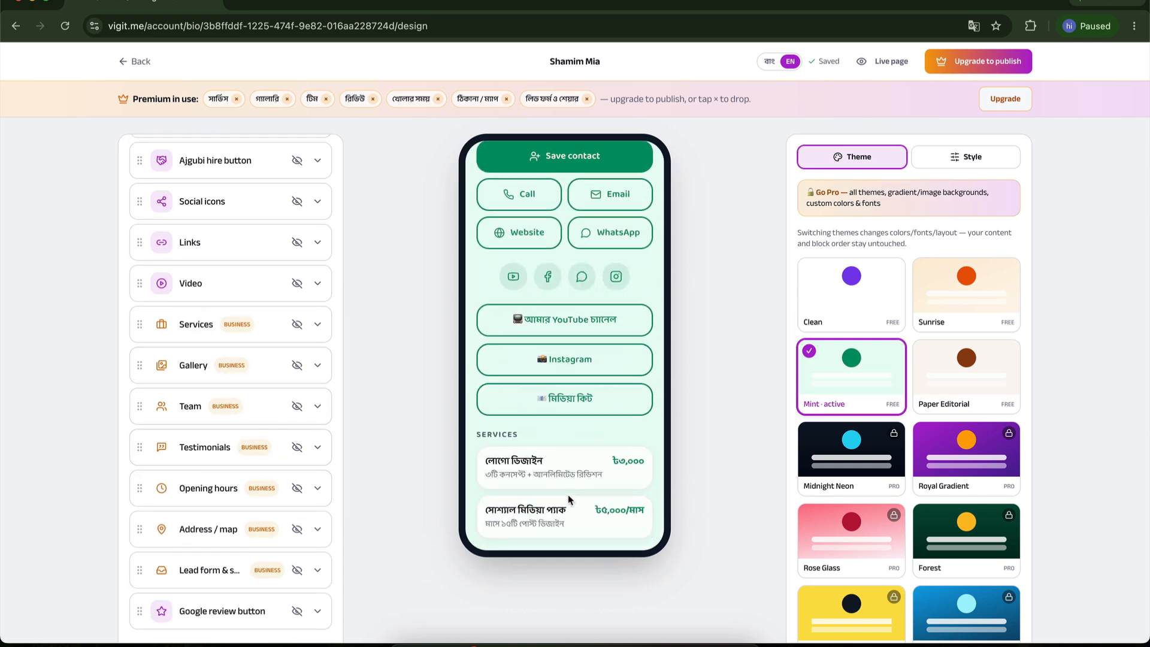
scroll(570, 499, up, 6)
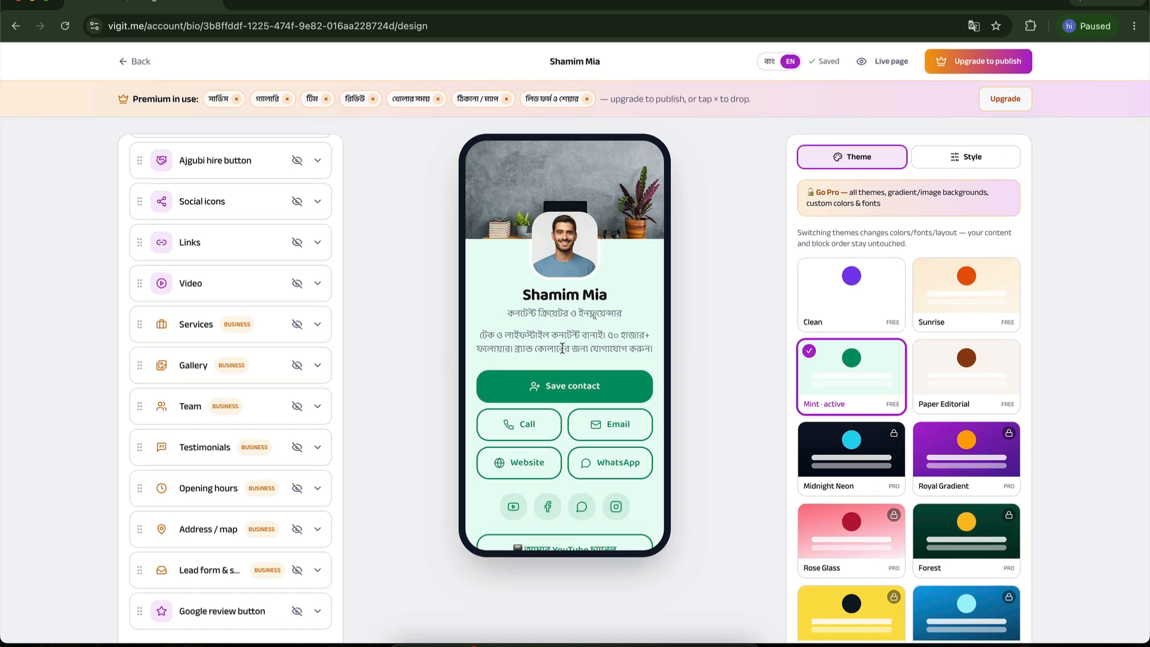
Disable the Services, Gallery and Team sections and review the card preview
click(297, 324)
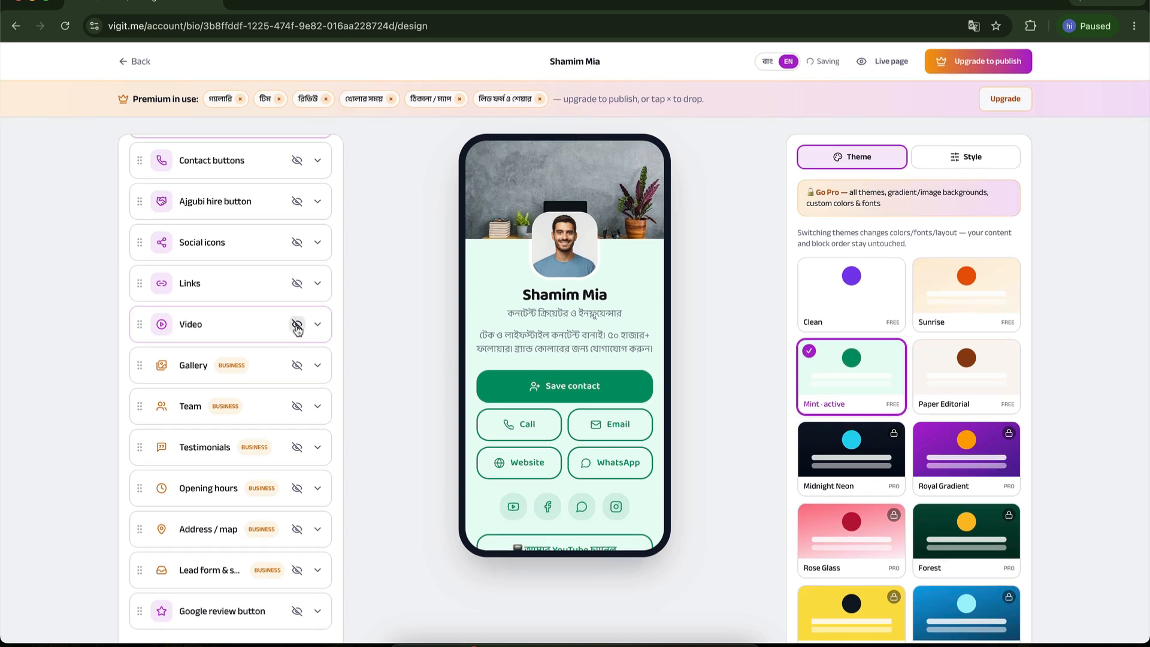
click(296, 365)
click(297, 407)
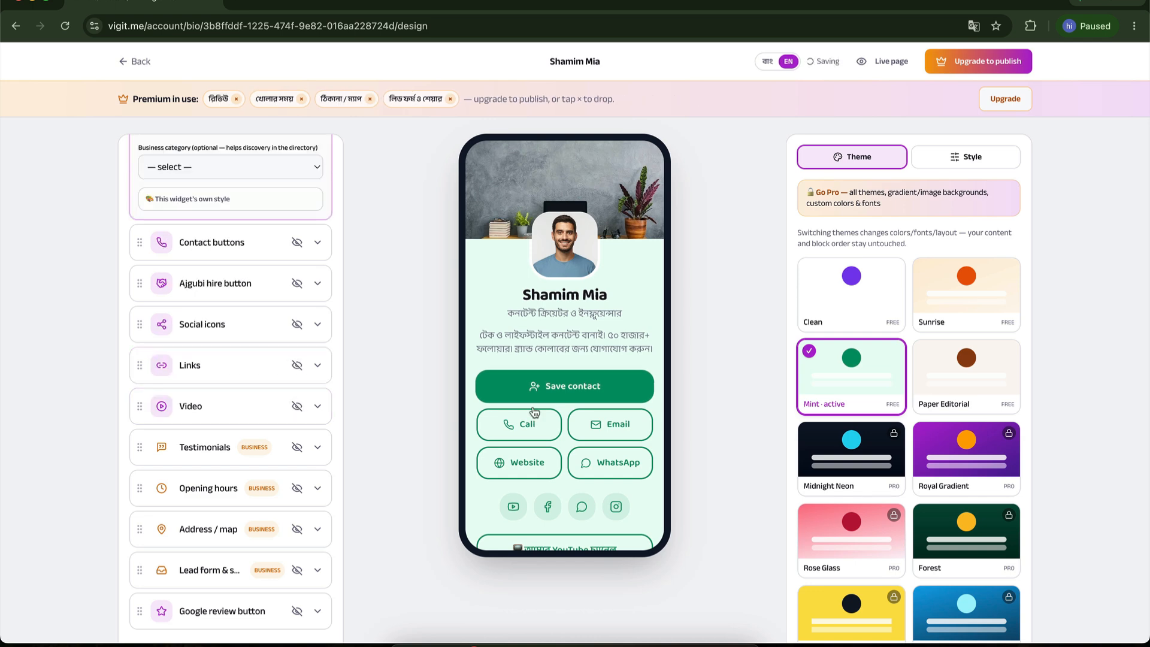
scroll(583, 506, down, 4)
scroll(584, 507, up, 4)
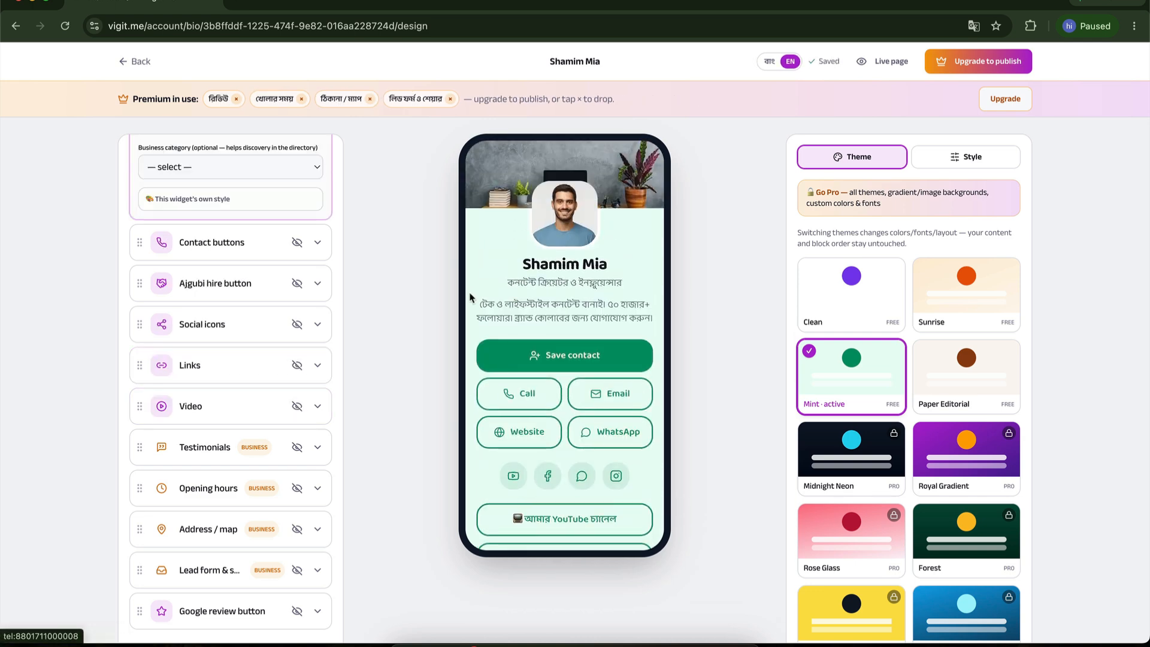
Drop the remaining premium sections from the page: Address / map, Opening hours, Testimonials and Lead form
click(370, 99)
click(302, 99)
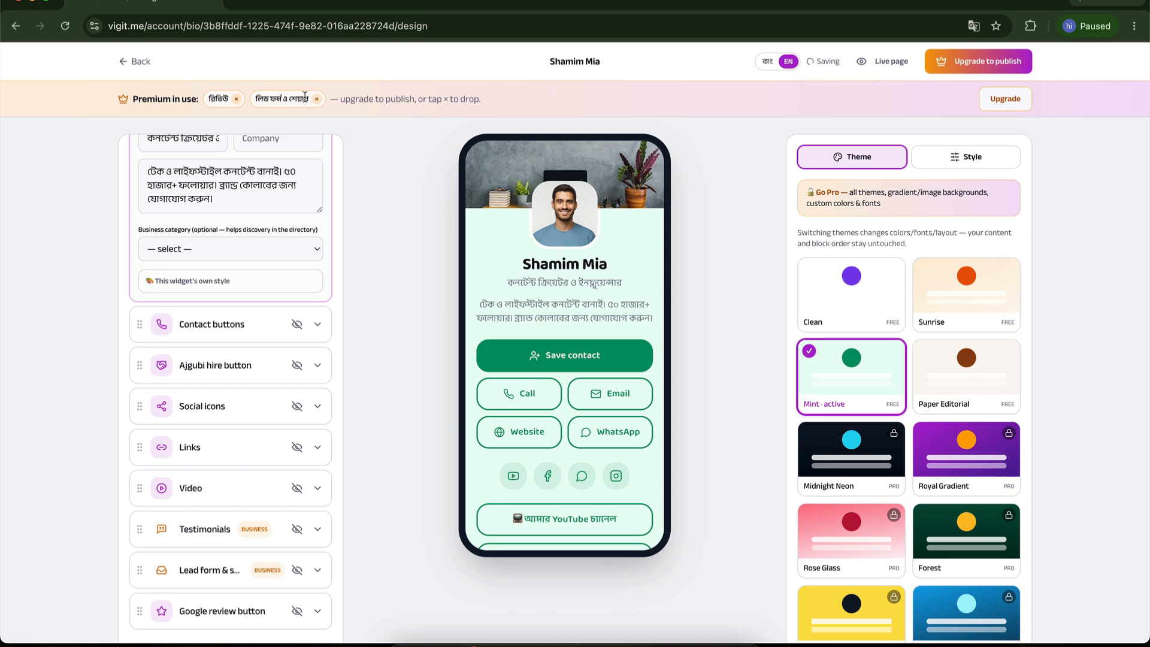
click(236, 98)
click(269, 99)
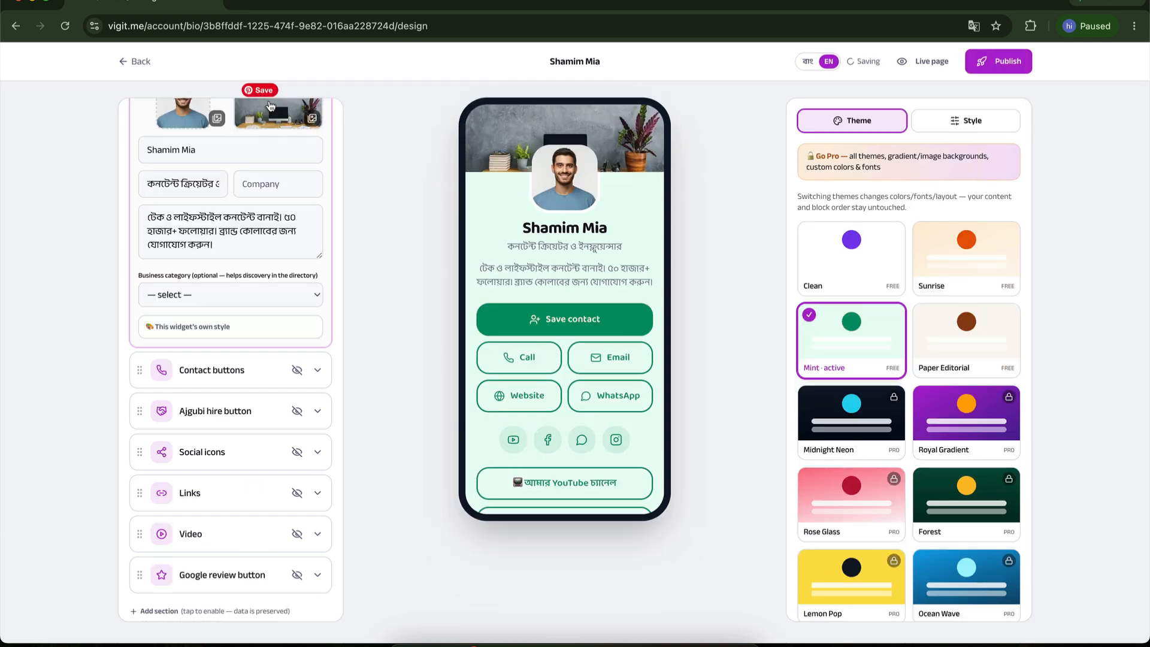
scroll(505, 281, down, 4)
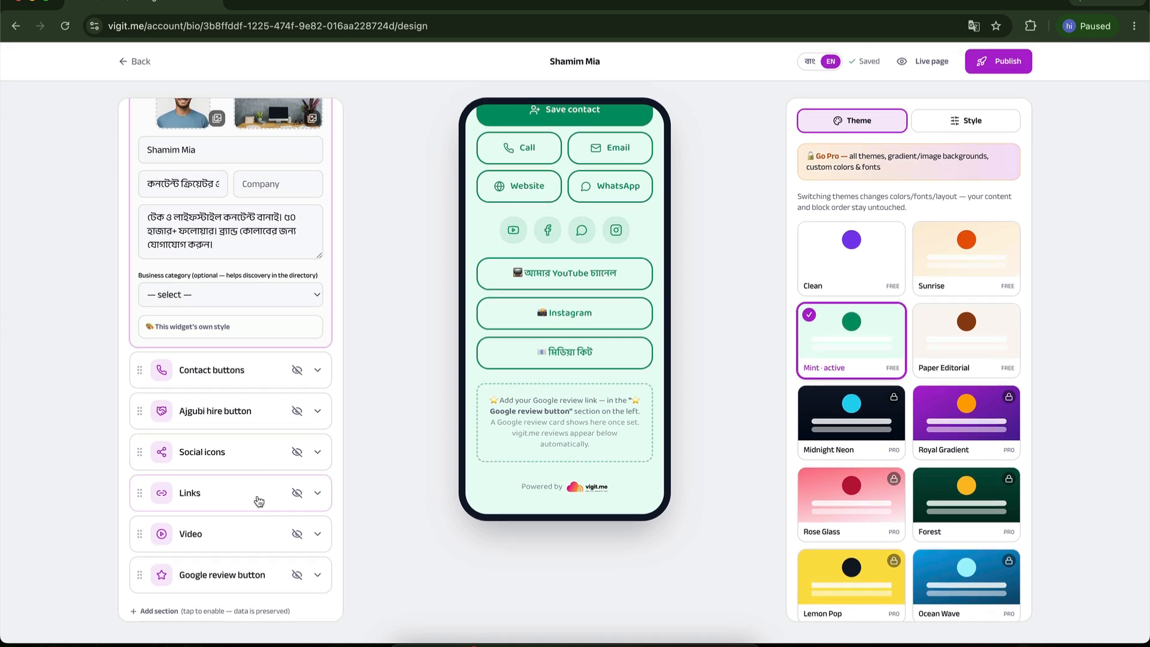
Add an FAQ custom widget to the page and collapse its settings
scroll(258, 501, down, 7)
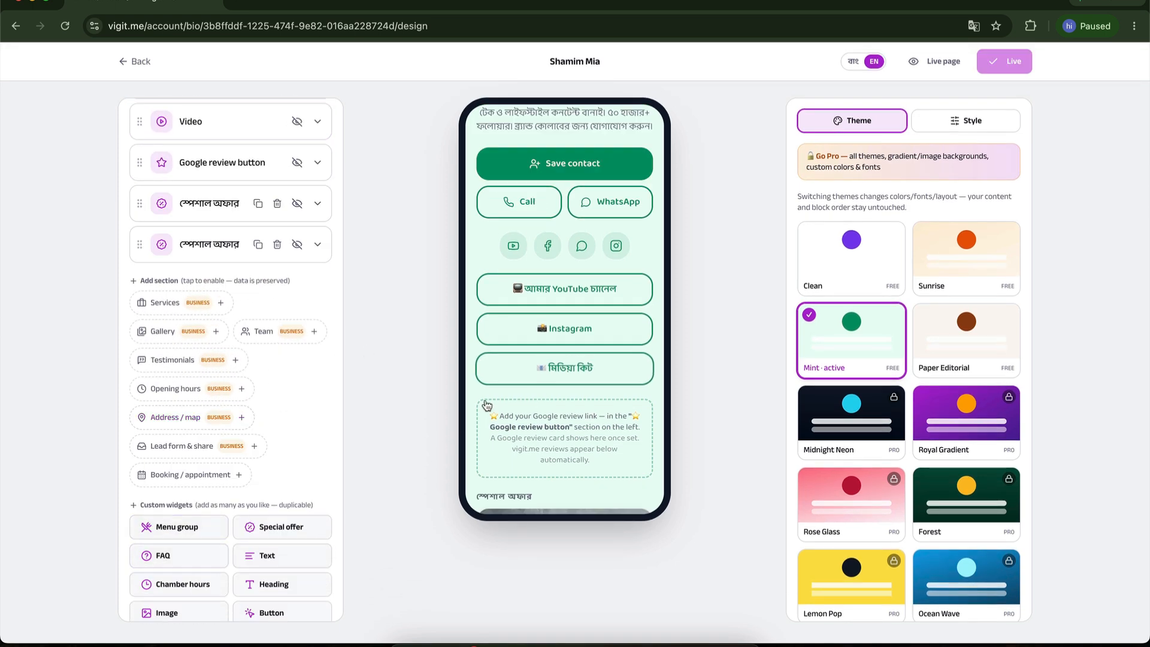
click(178, 557)
scroll(556, 432, down, 6)
scroll(556, 435, up, 1)
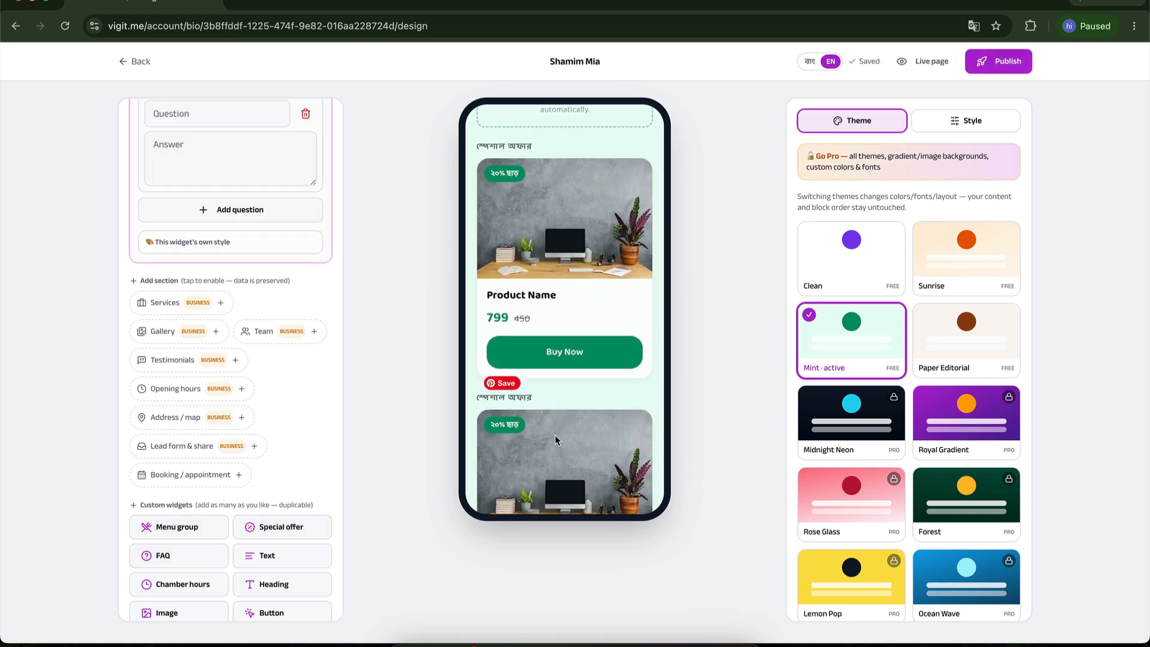
scroll(201, 319, up, 1)
scroll(201, 319, up, 5)
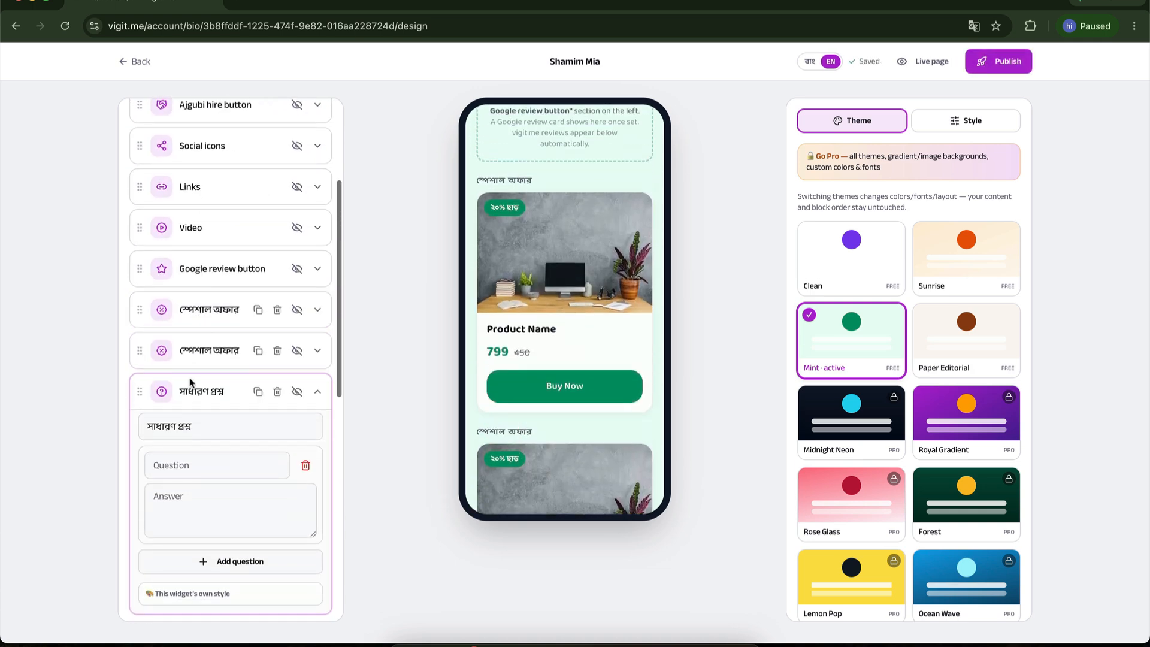
click(238, 390)
Reorder the sections so the FAQ widget sits above both special offers and Links sits below the Google review button
scroll(226, 491, down, 3)
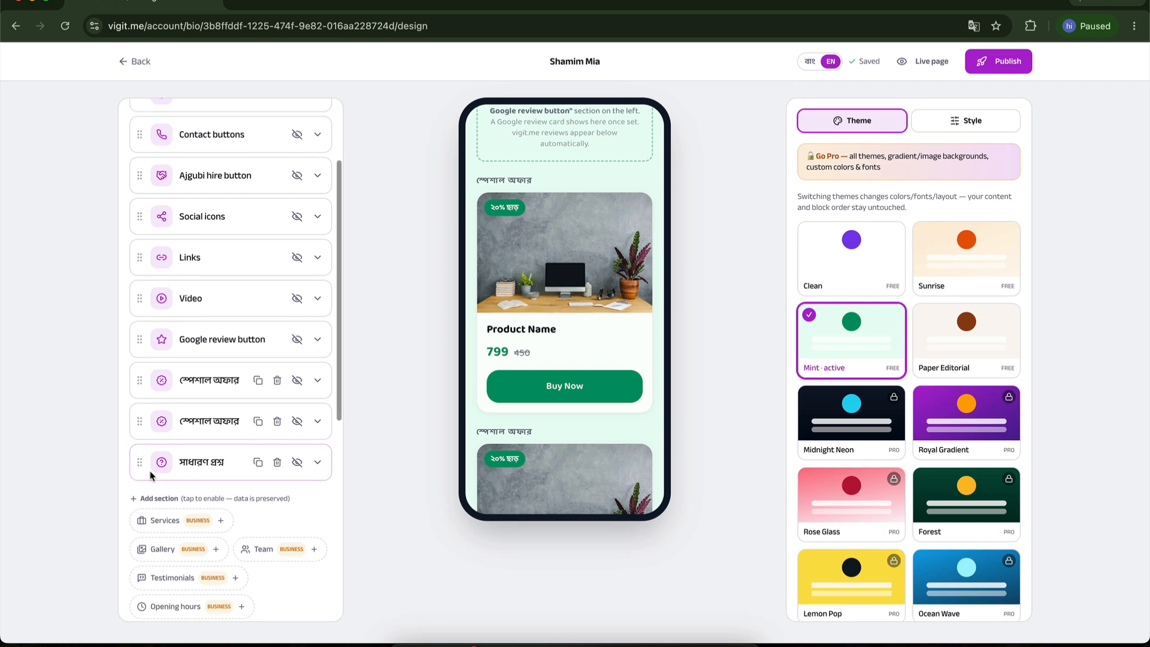
drag(139, 462, 137, 372)
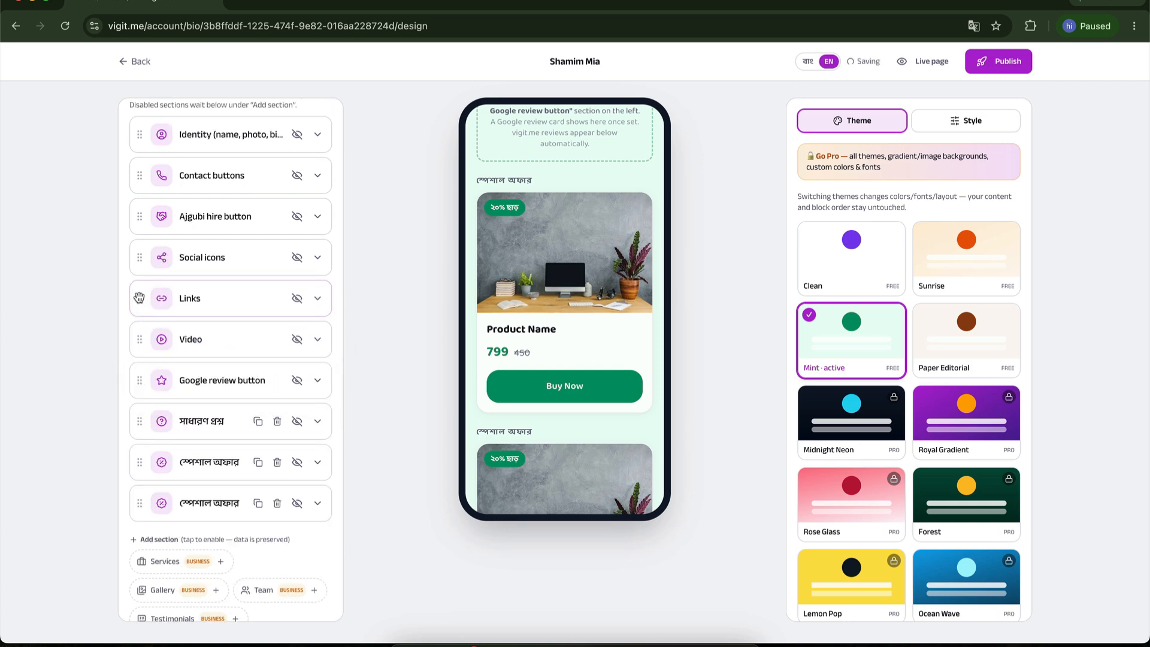
drag(140, 257, 138, 462)
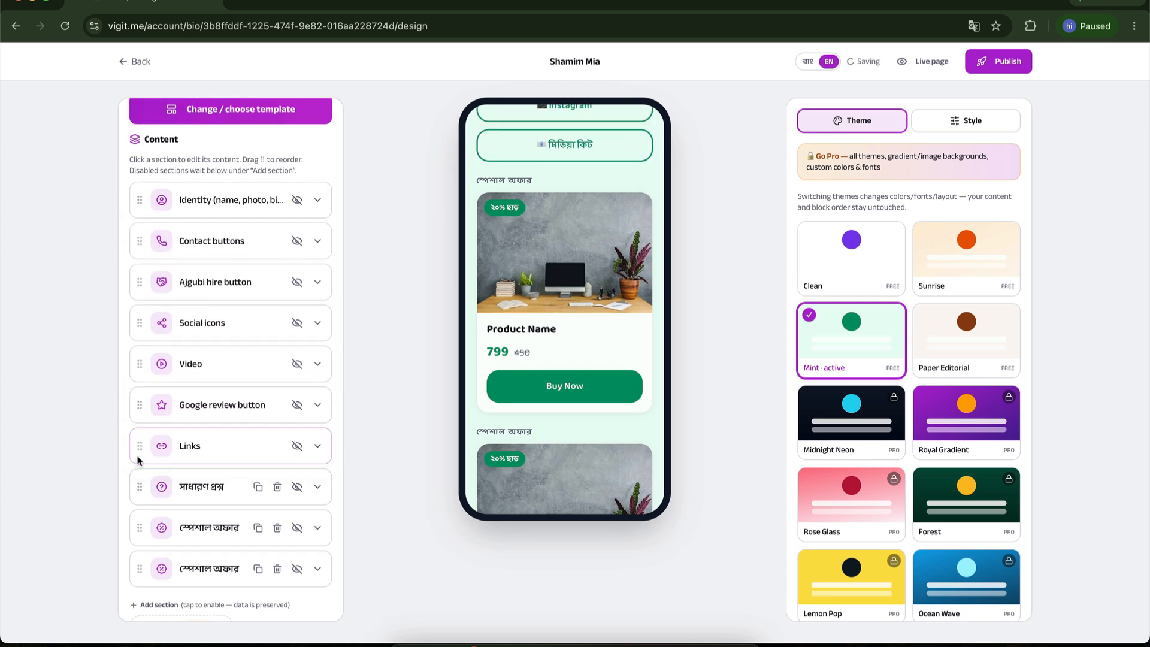
scroll(563, 354, up, 1)
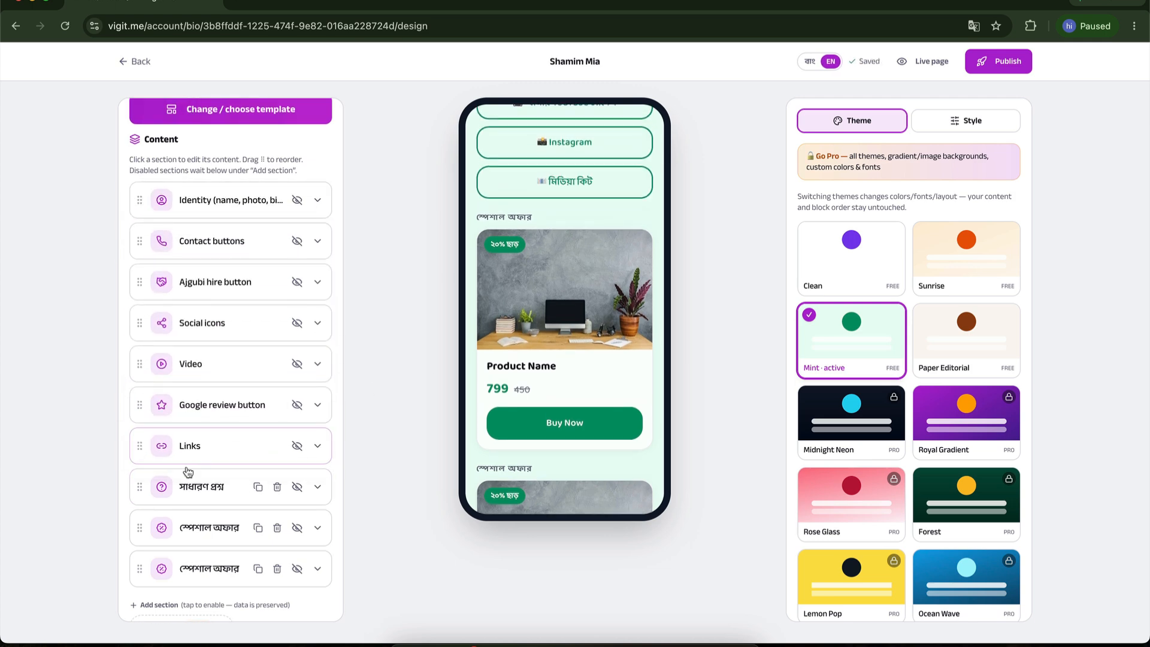
Move the first special offer widget directly below Contact buttons and check the new order in the preview
drag(140, 528, 136, 279)
scroll(567, 265, up, 4)
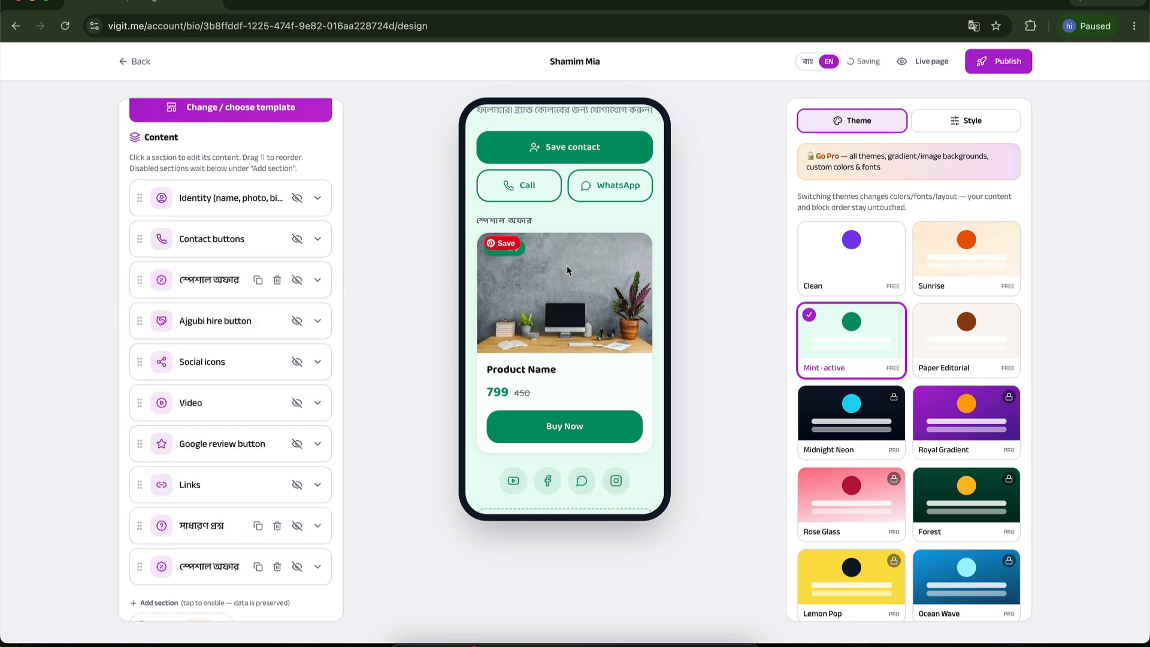
scroll(567, 266, down, 2)
scroll(567, 265, down, 5)
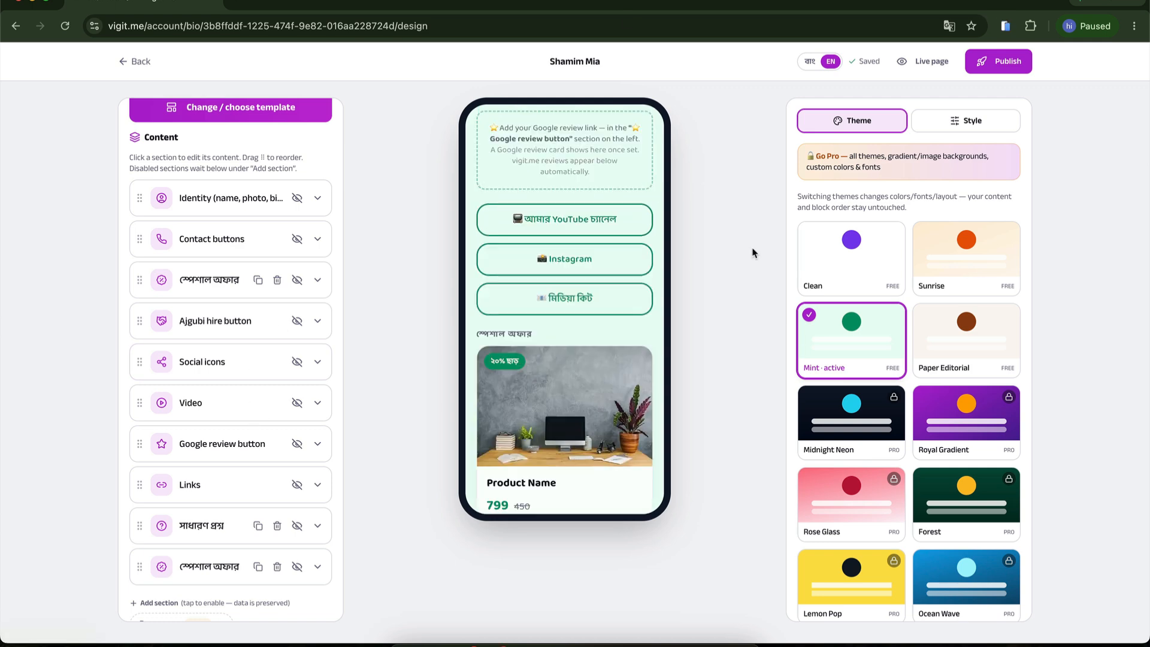
Open the editor in the mobile phone simulator and examine its content and theme settings there
click(1007, 26)
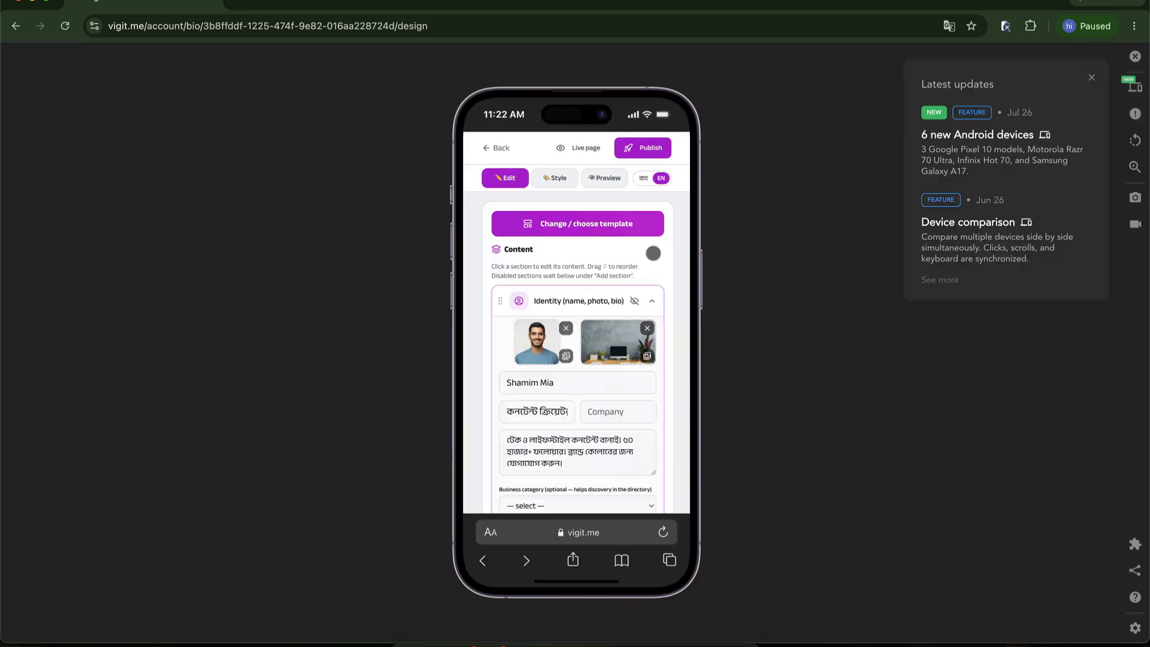
scroll(564, 346, down, 5)
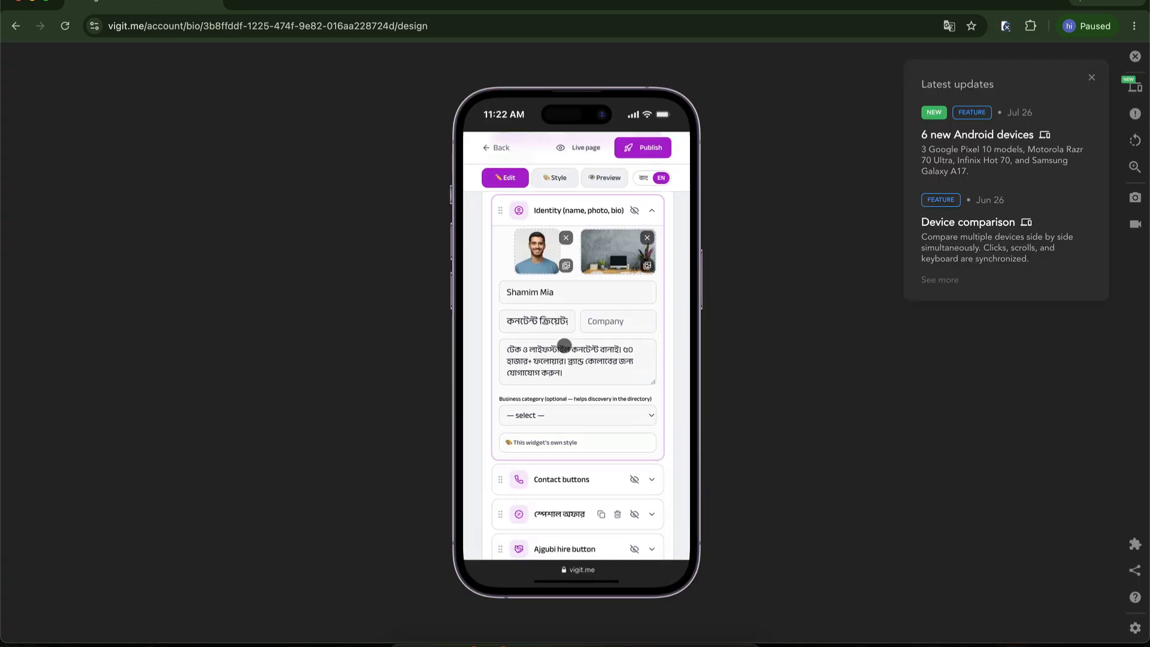
scroll(564, 345, up, 5)
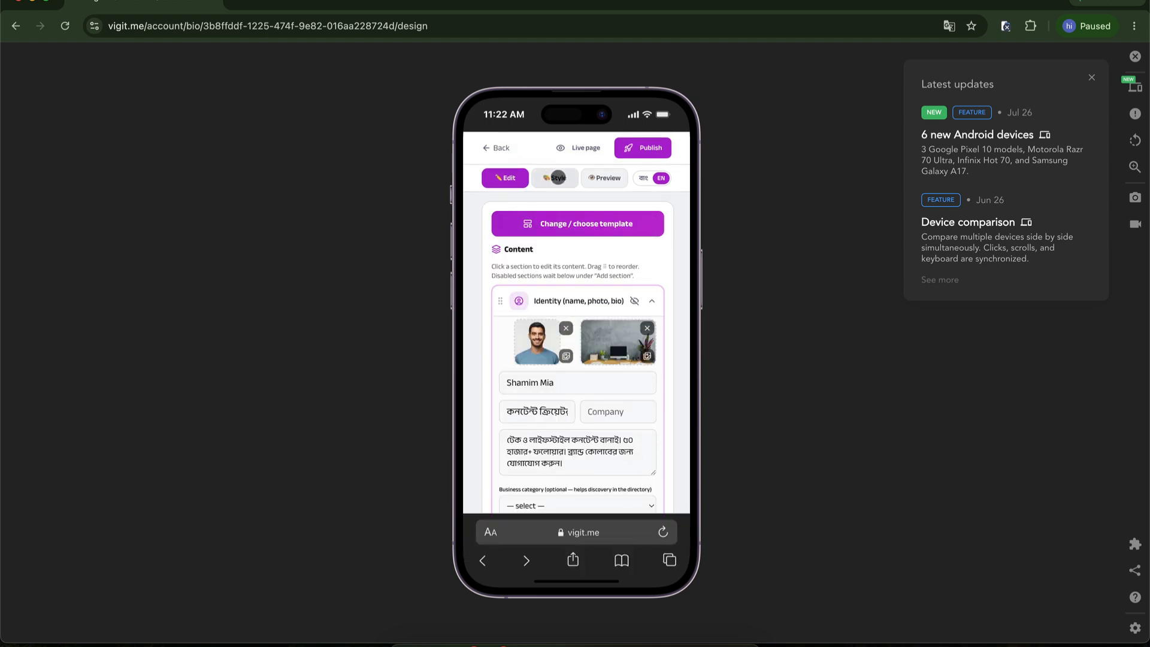
click(555, 177)
scroll(576, 415, down, 5)
scroll(576, 416, up, 5)
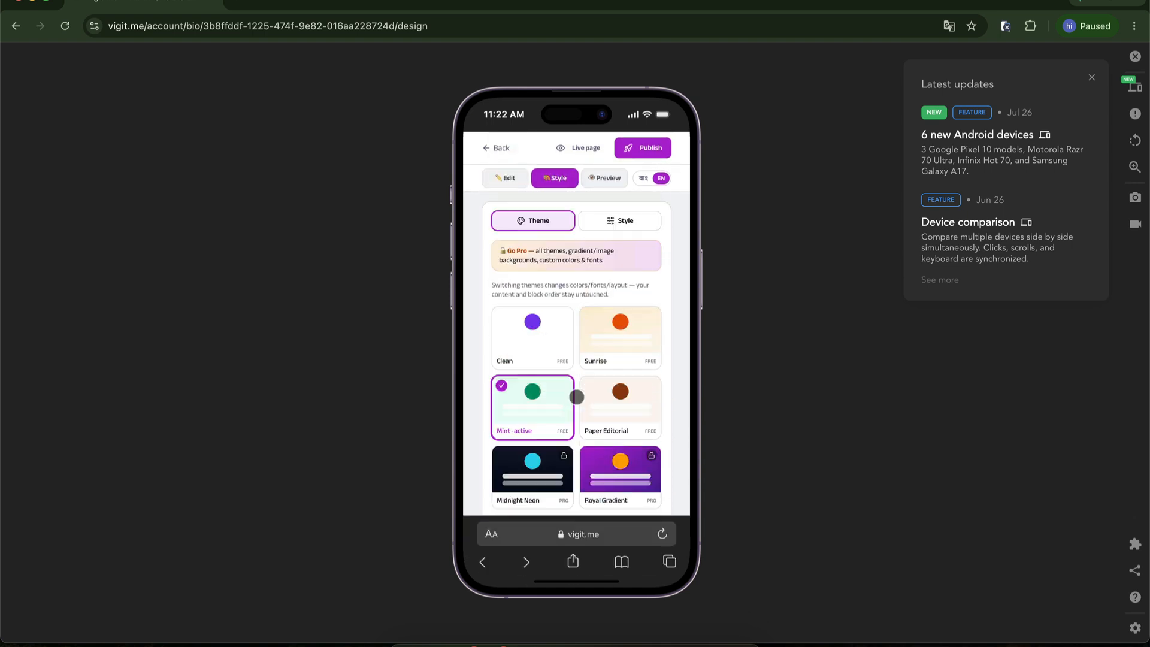
Preview the page in the mobile simulator and look through its header, contact buttons and special offer card
click(604, 178)
scroll(610, 390, down, 5)
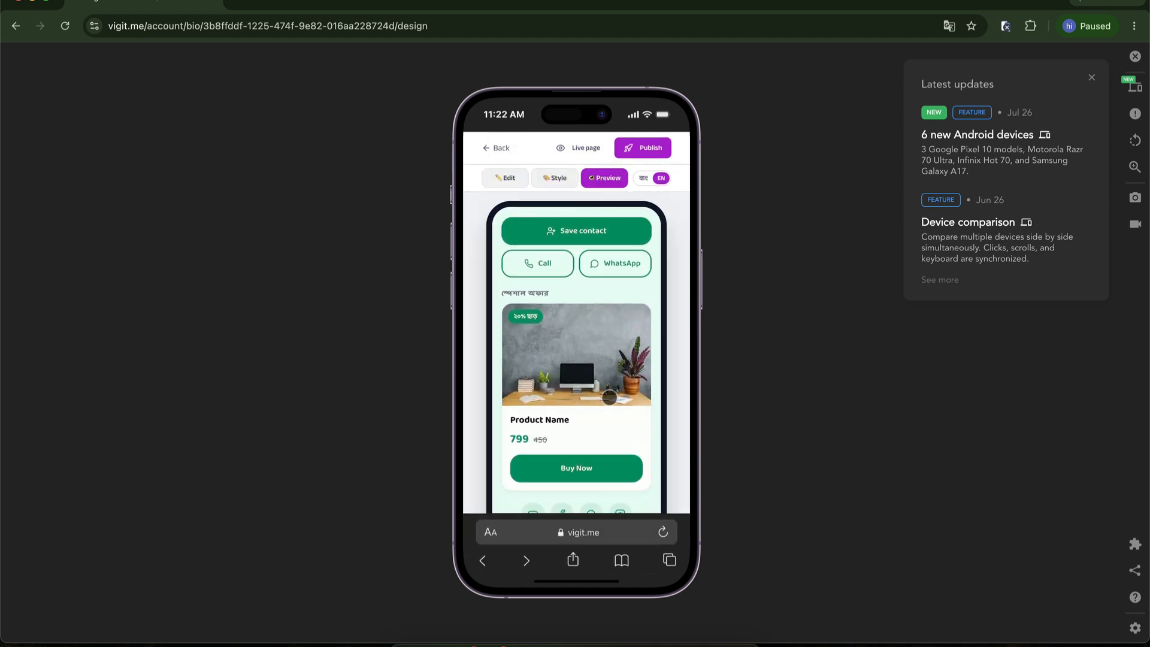
scroll(610, 396, up, 5)
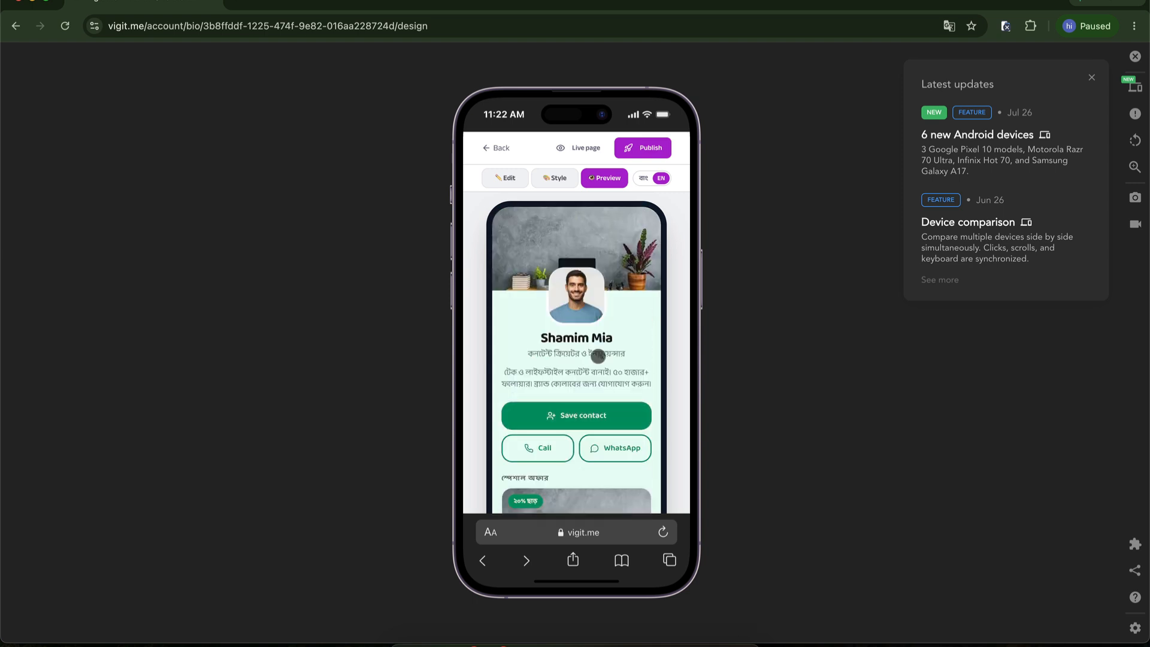
Examine the content editor on mobile, including the custom widgets and the Google review, Social icons and Contact buttons settings
click(508, 179)
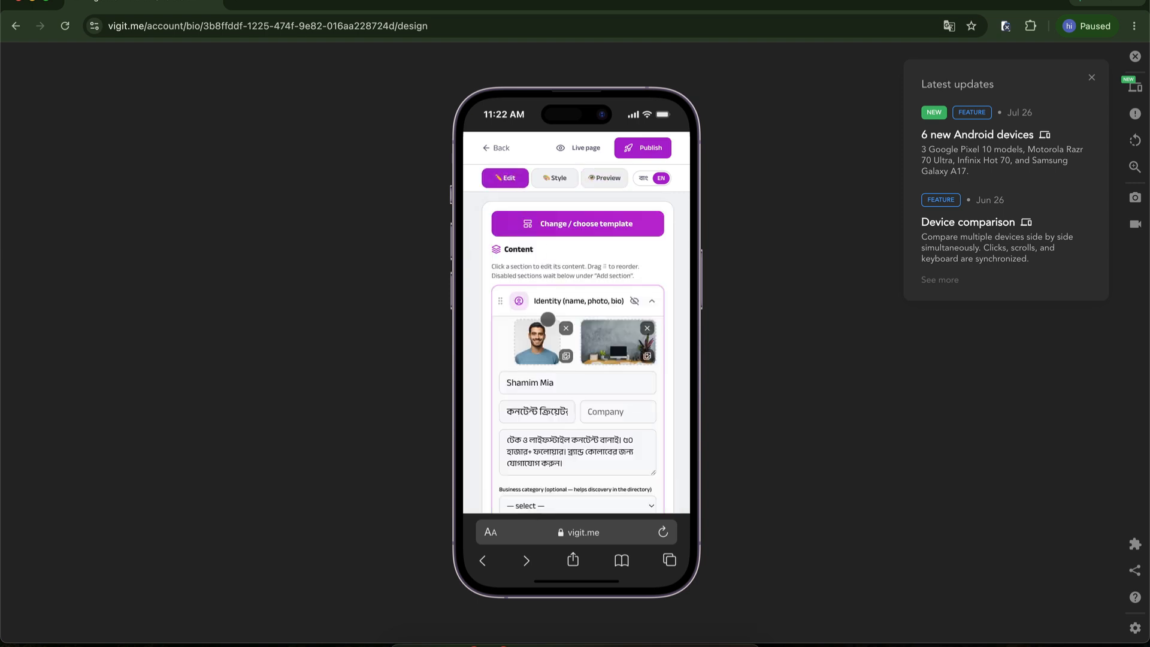
scroll(571, 399, down, 5)
scroll(571, 399, down, 5)
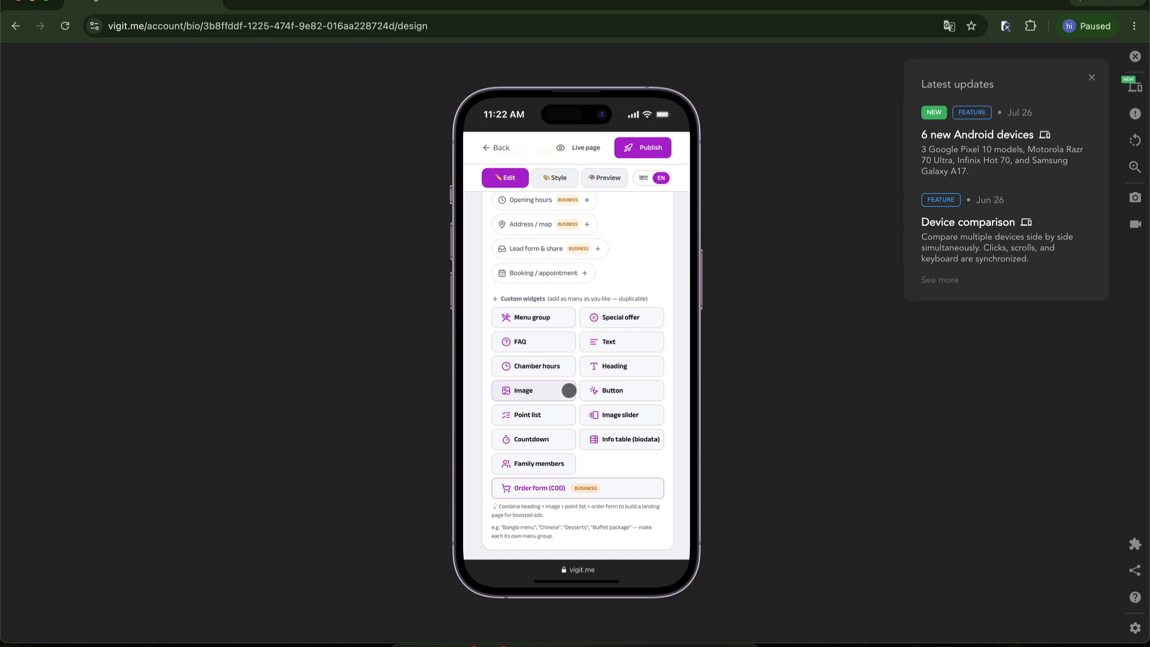
scroll(569, 391, up, 5)
click(566, 331)
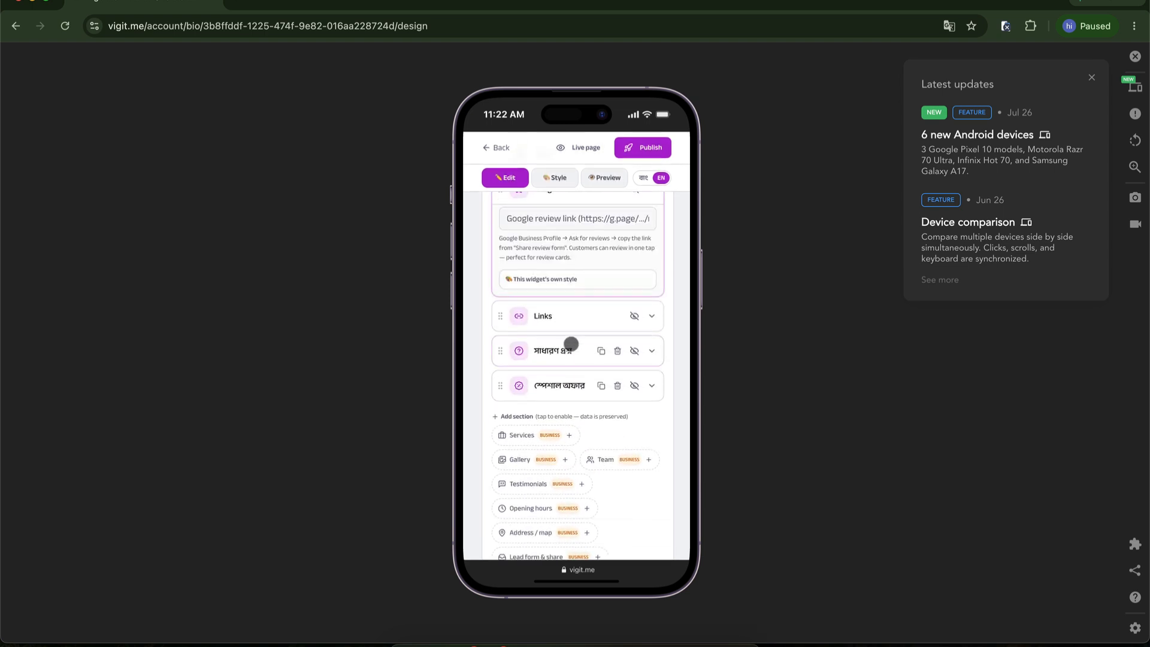
scroll(571, 344, up, 5)
click(574, 273)
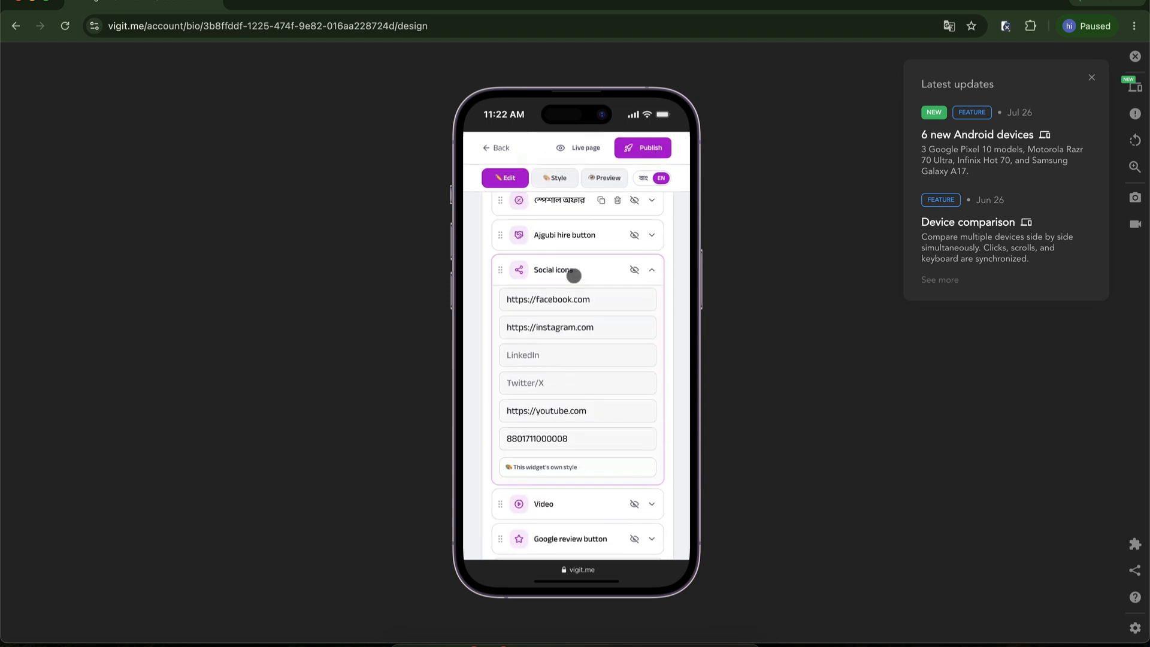
scroll(572, 287, up, 5)
click(570, 333)
scroll(599, 270, down, 2)
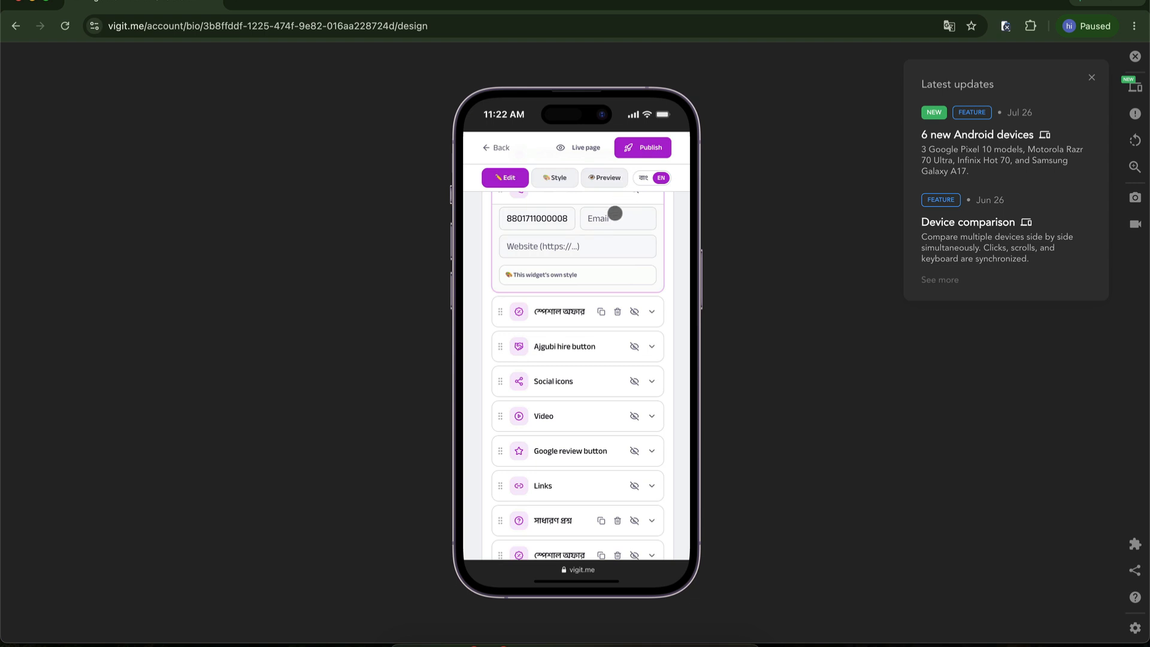
scroll(599, 239, up, 3)
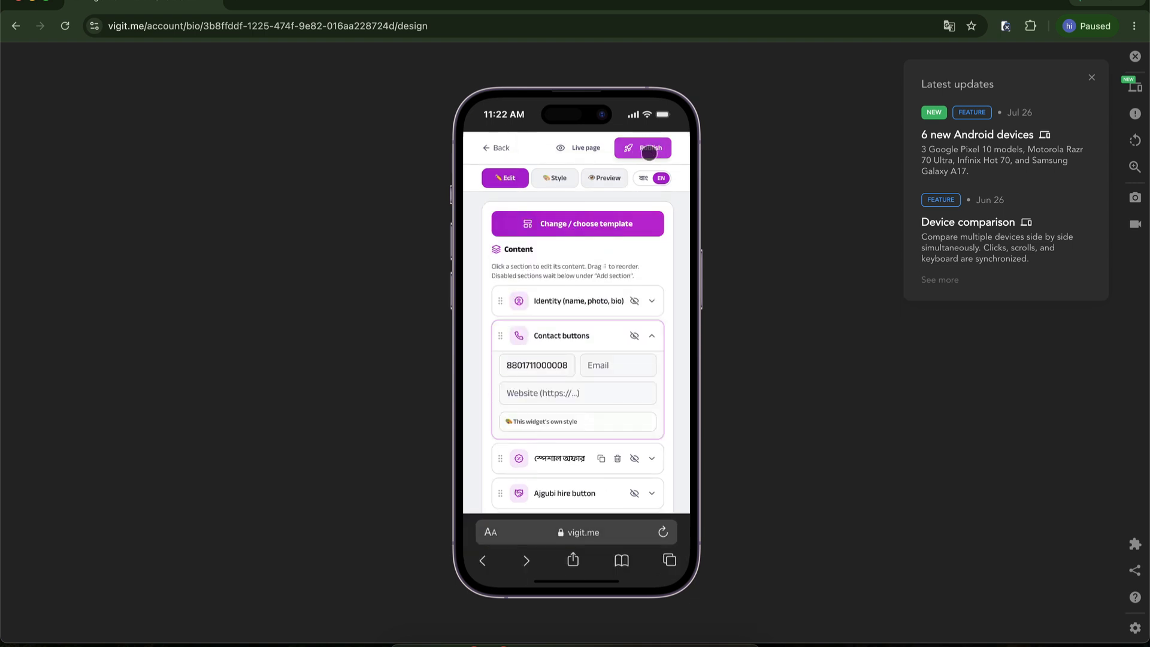
click(554, 178)
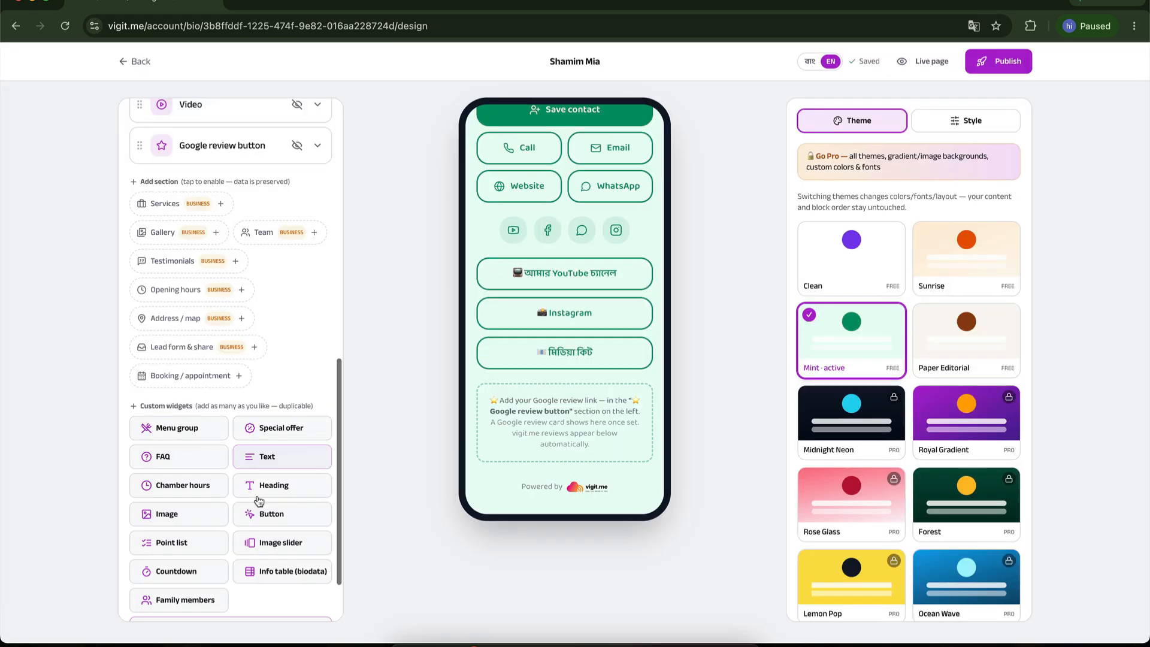
Add a Special offer custom widget to the page and enter "Product Name" as its item name
click(282, 428)
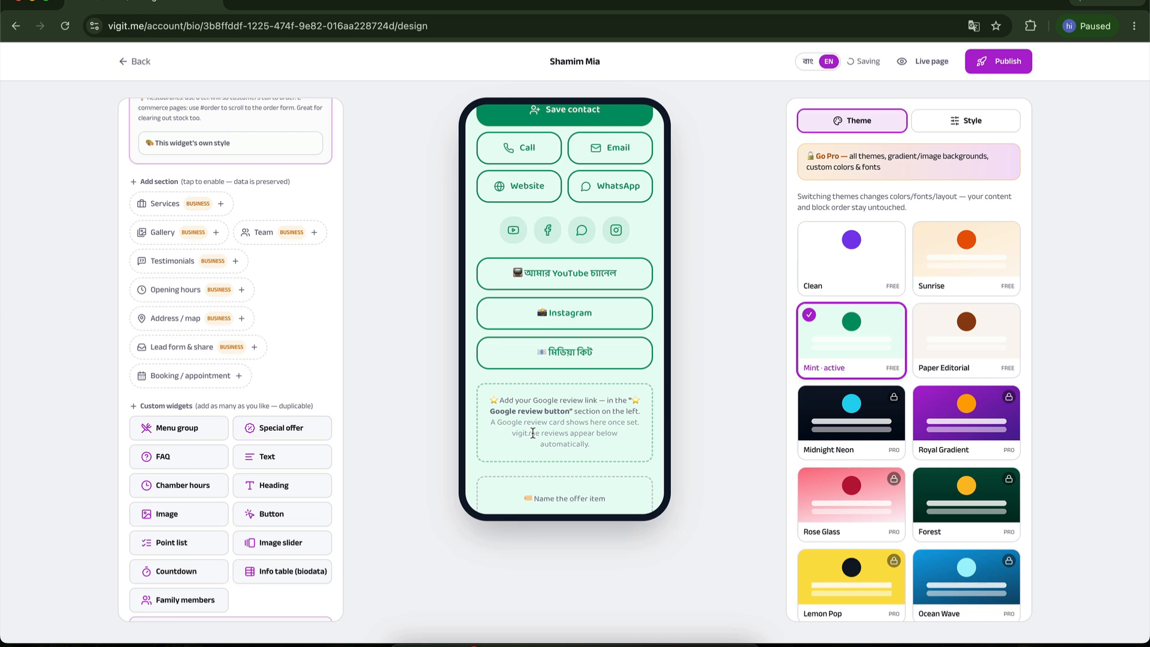
scroll(533, 433, down, 1)
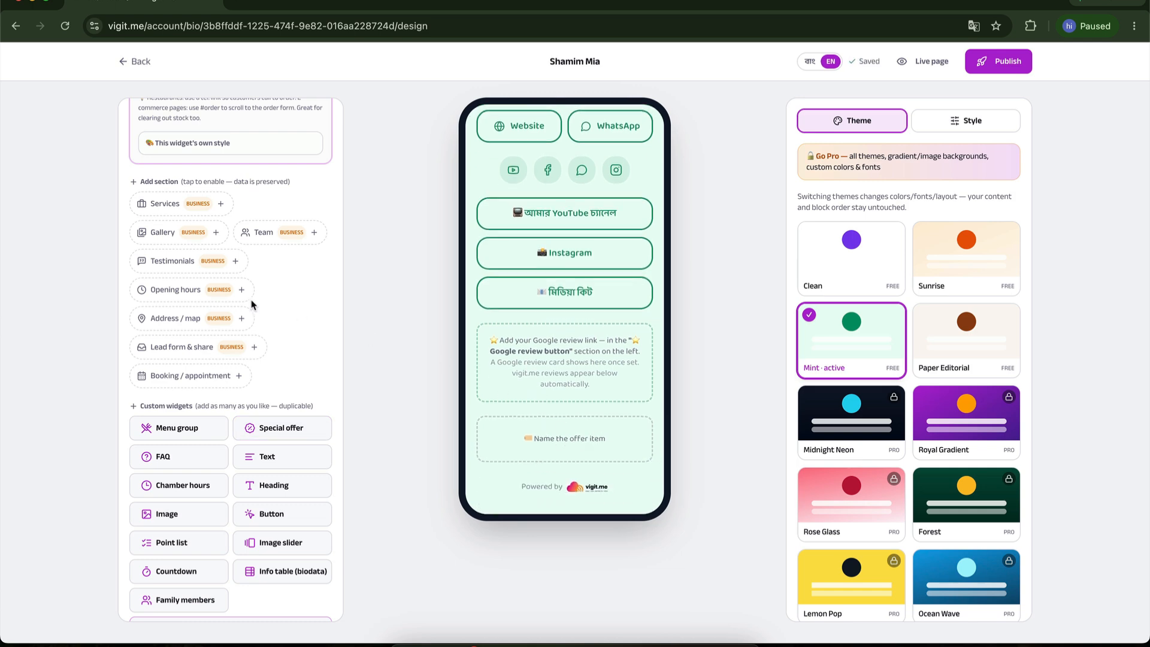
scroll(252, 305, up, 5)
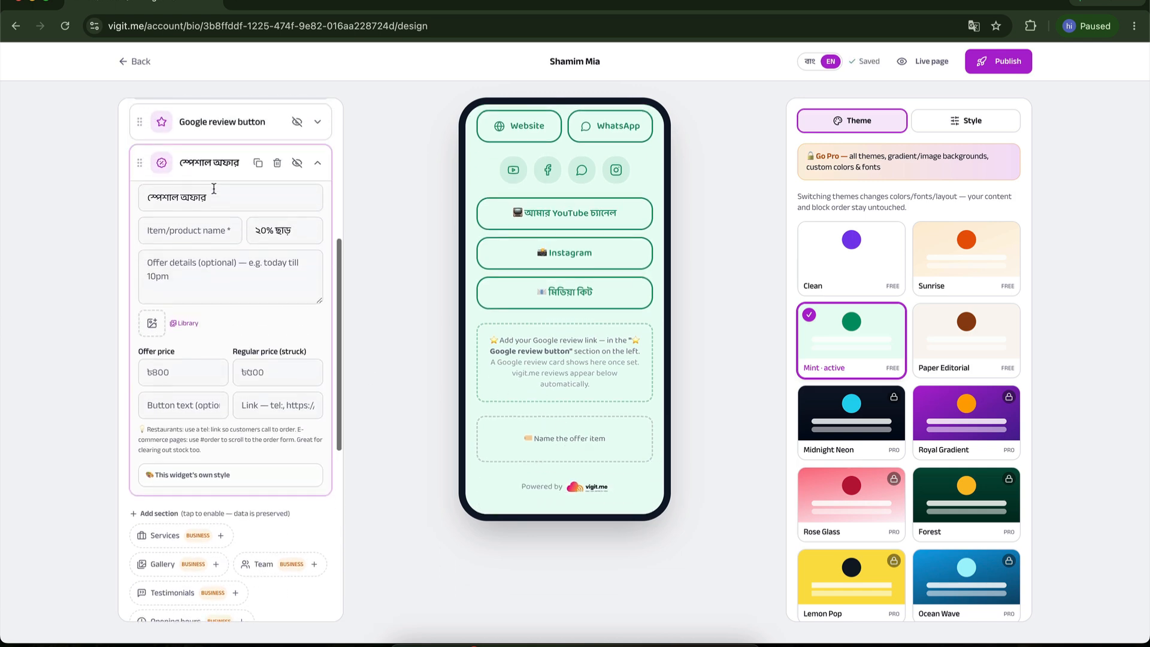
scroll(214, 189, up, 1)
click(200, 256)
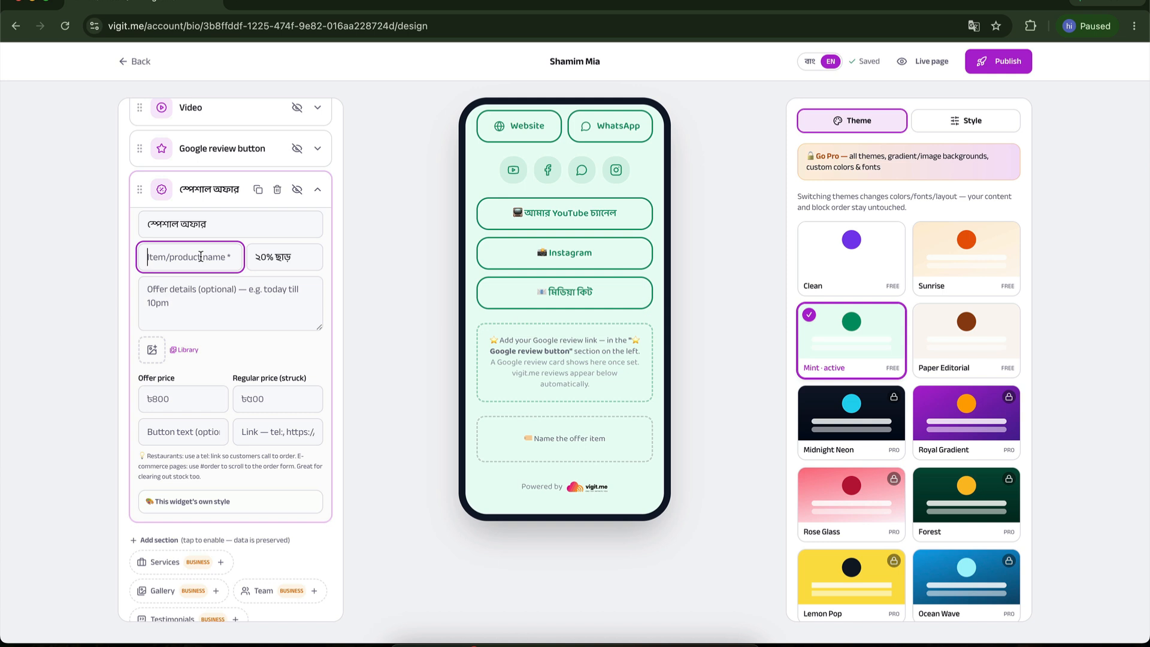
text(Product Name)
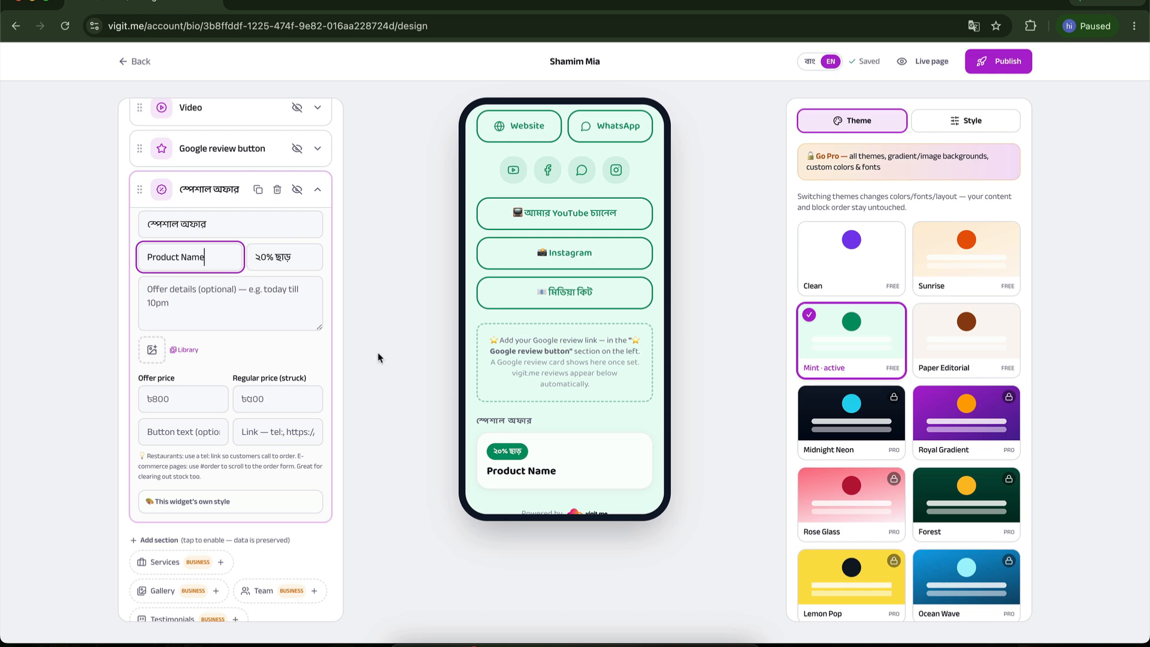
Use the desk photo from the media library as the special offer's image
click(183, 350)
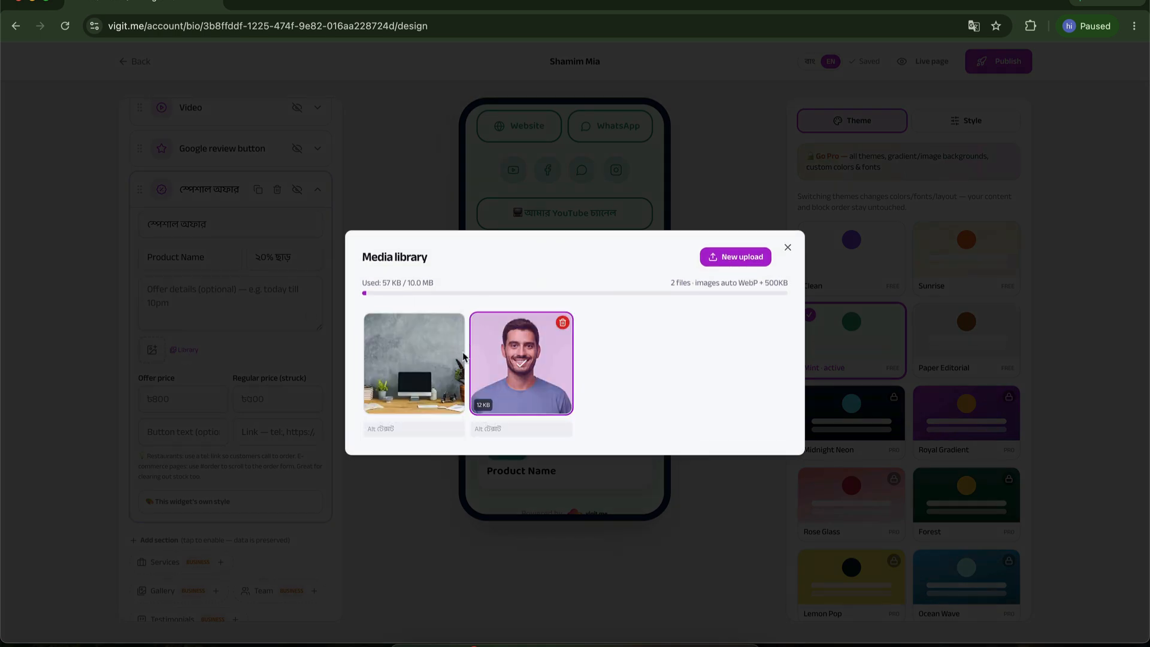
click(461, 359)
scroll(602, 413, down, 3)
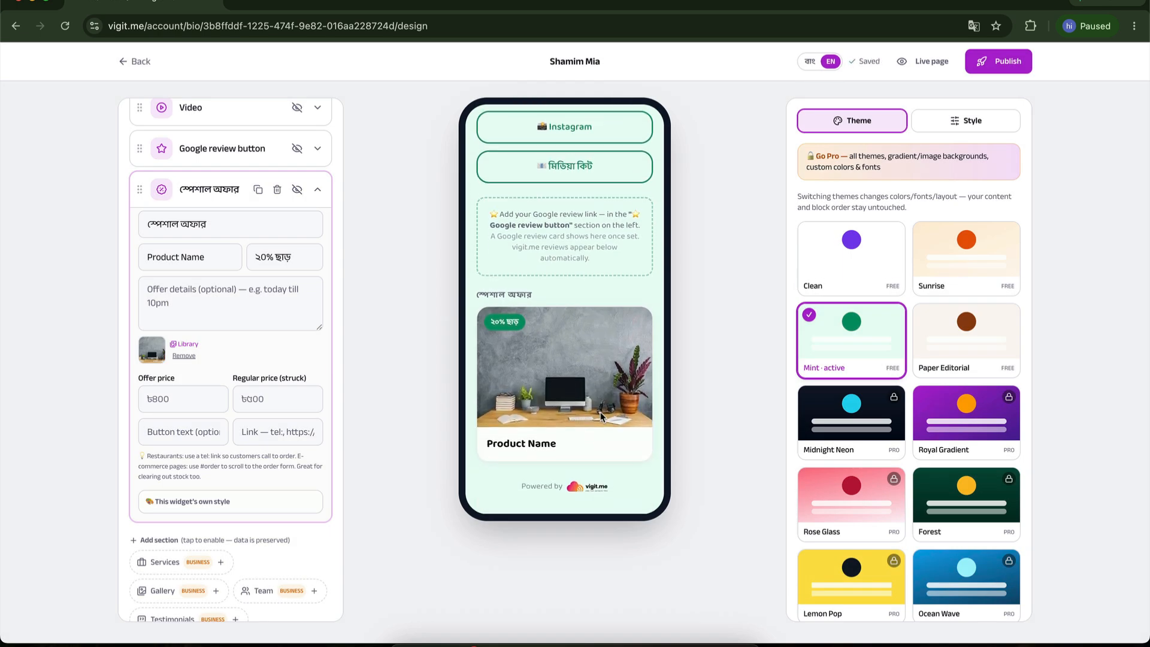
Set the special offer's offer price to 799 and its struck regular price to 450
click(182, 401)
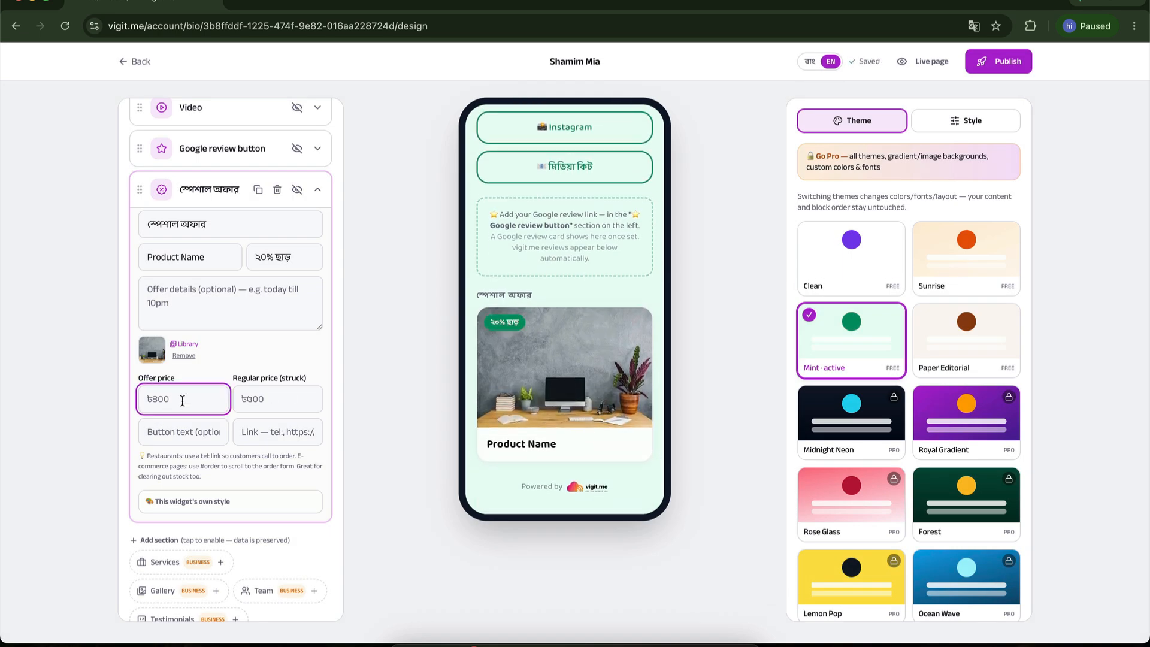
text(799)
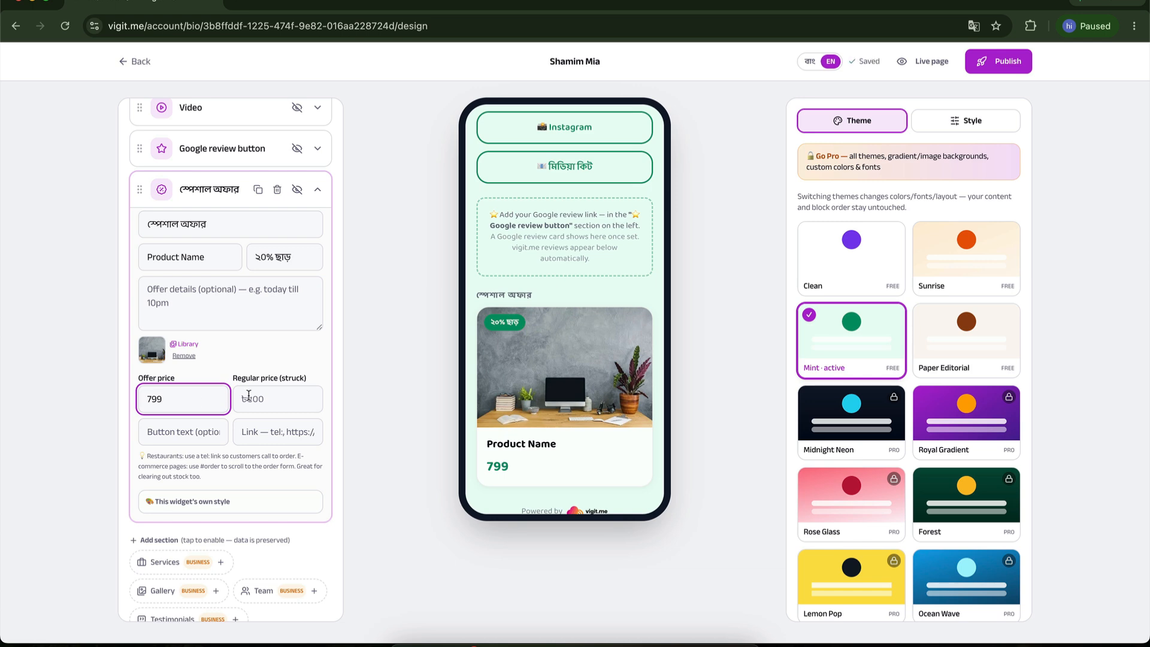
click(263, 400)
text(4)
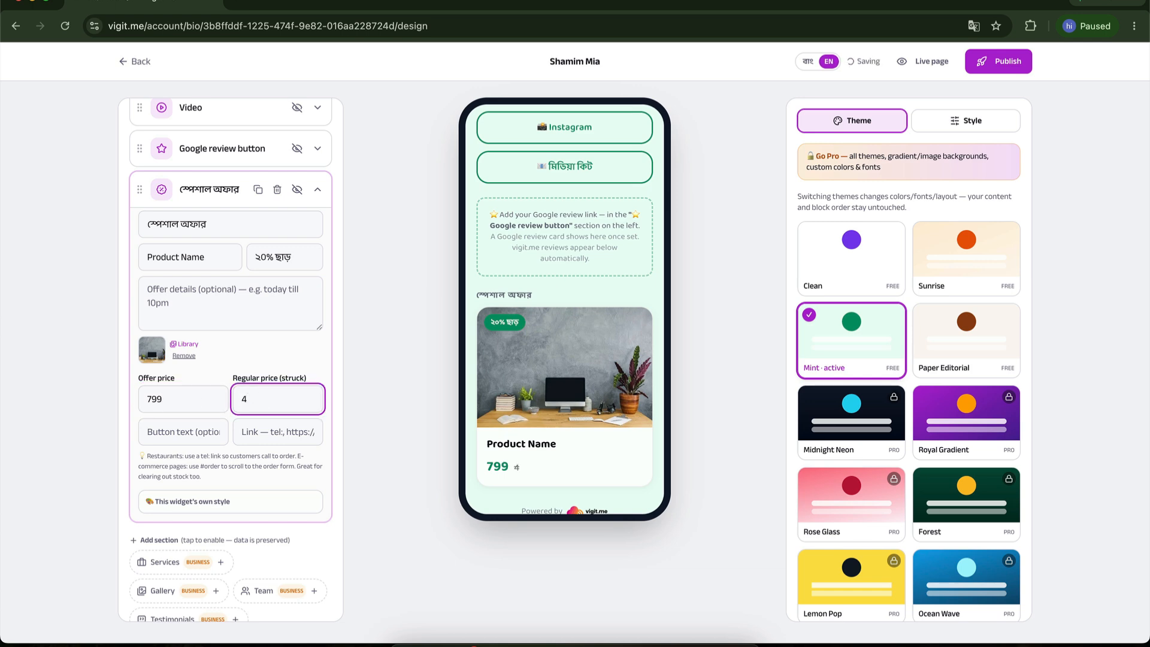
text(500)
key(BackSpace)
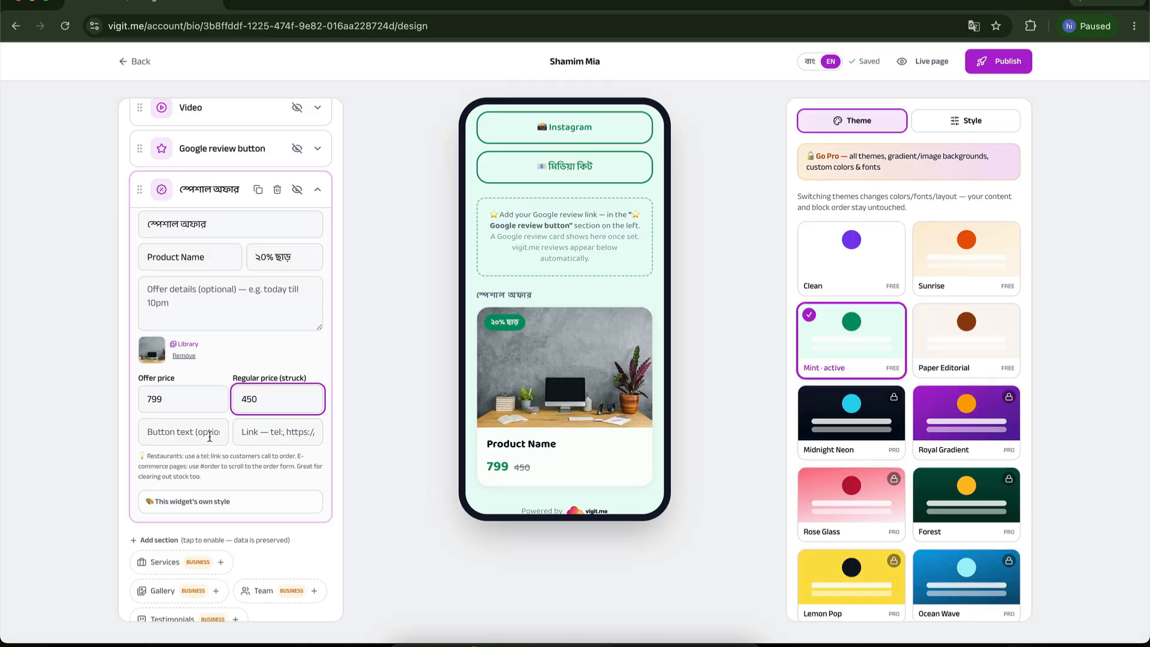
Set the special offer's button text to "Buy Now" and review the offer card in the page preview
click(206, 437)
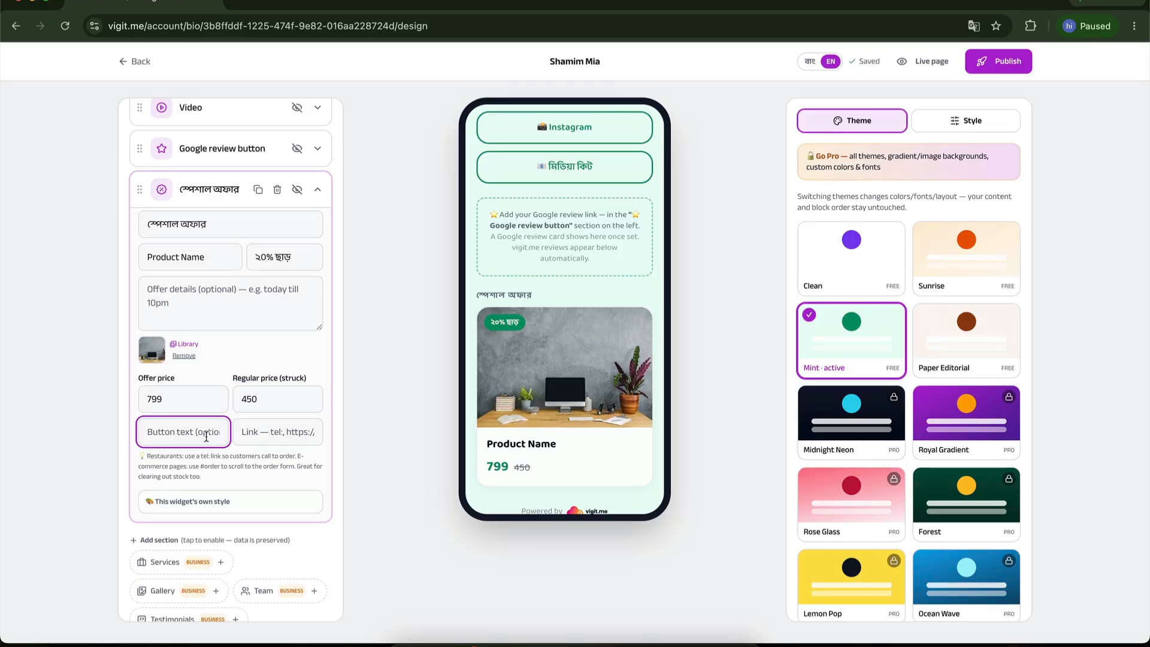
text(Buy Now)
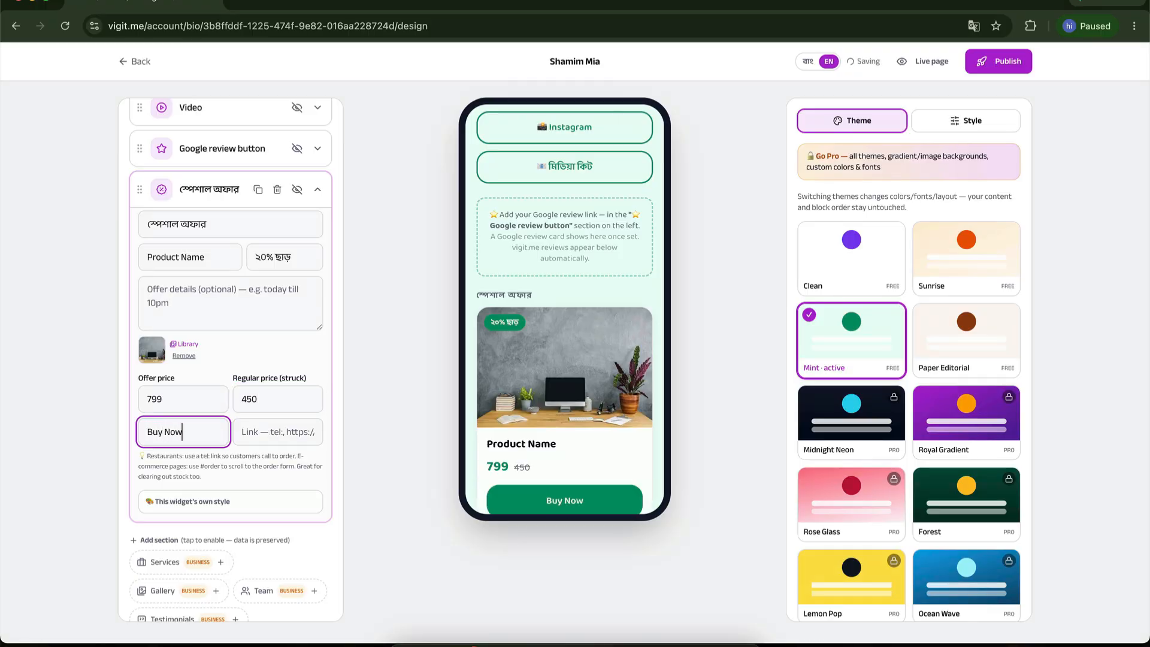
click(280, 433)
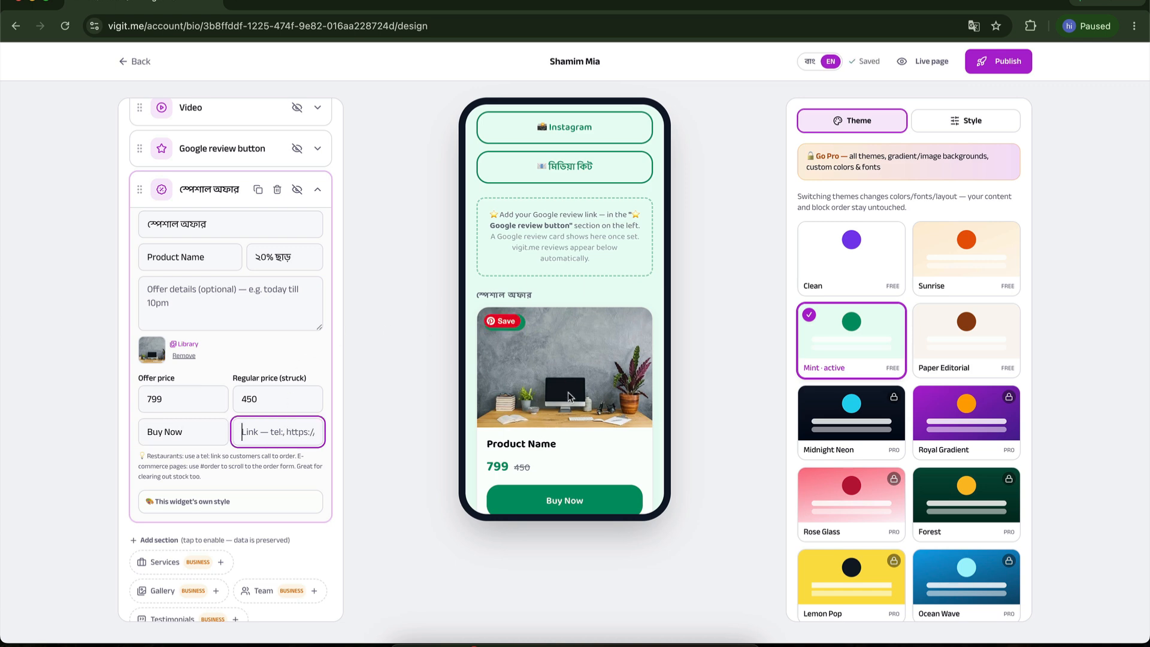
scroll(568, 397, up, 5)
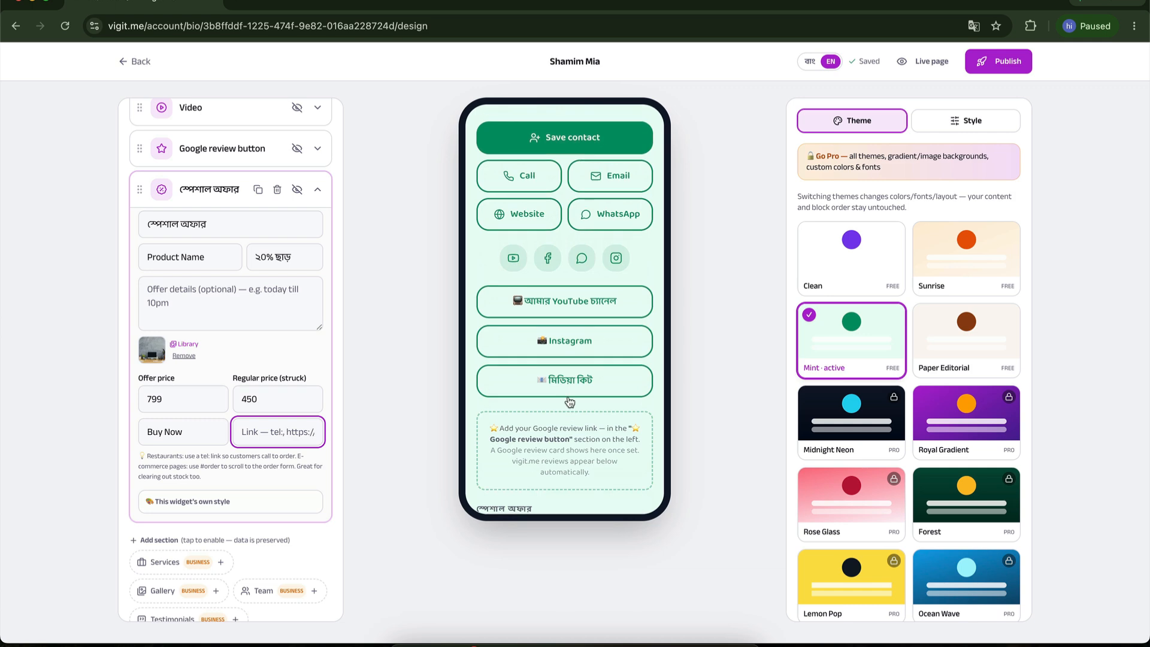
scroll(570, 401, up, 3)
scroll(570, 401, down, 8)
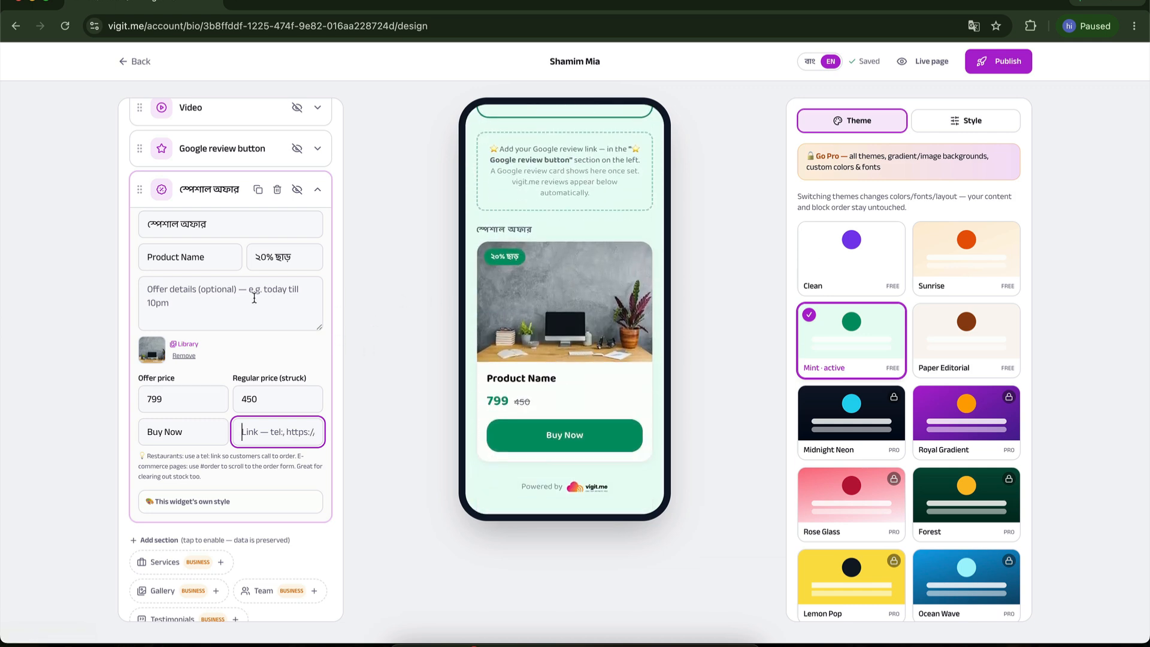
scroll(243, 281, up, 3)
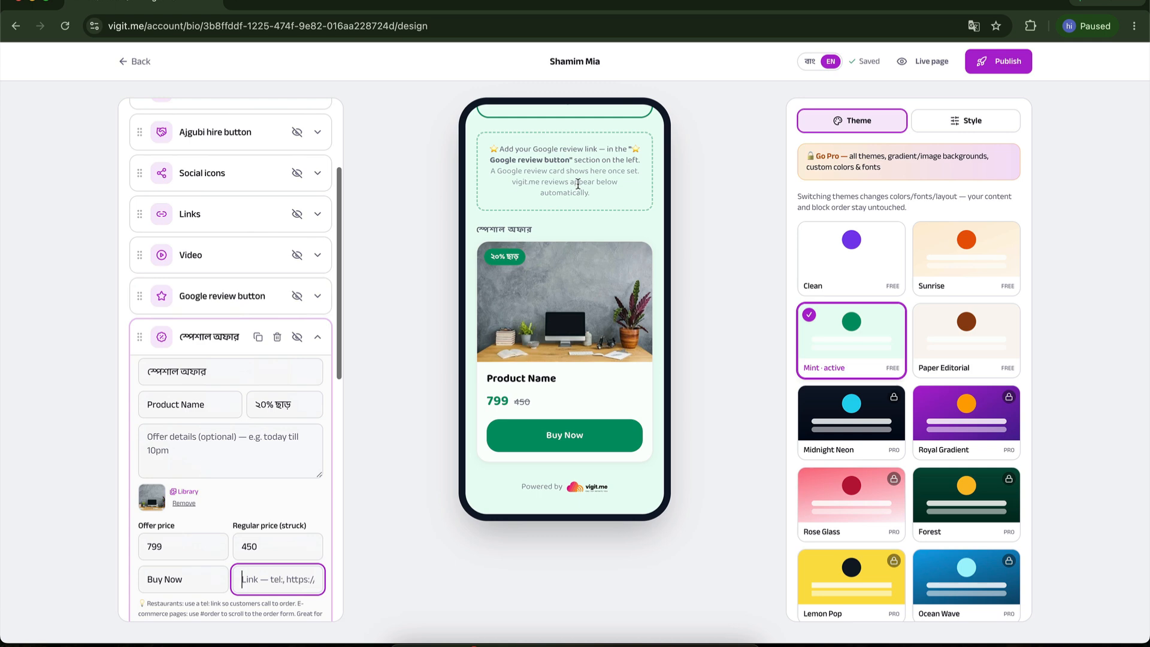
scroll(563, 233, up, 6)
scroll(563, 230, down, 8)
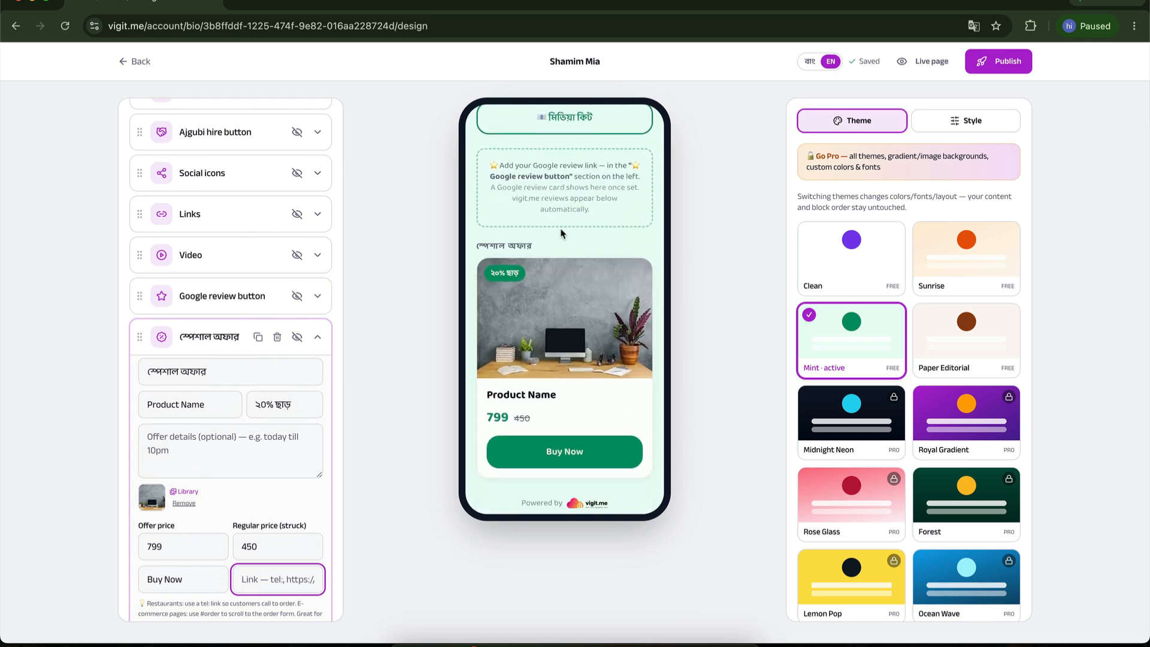
Collapse the special offer widget, duplicate it and check both offer cards in the preview
click(221, 344)
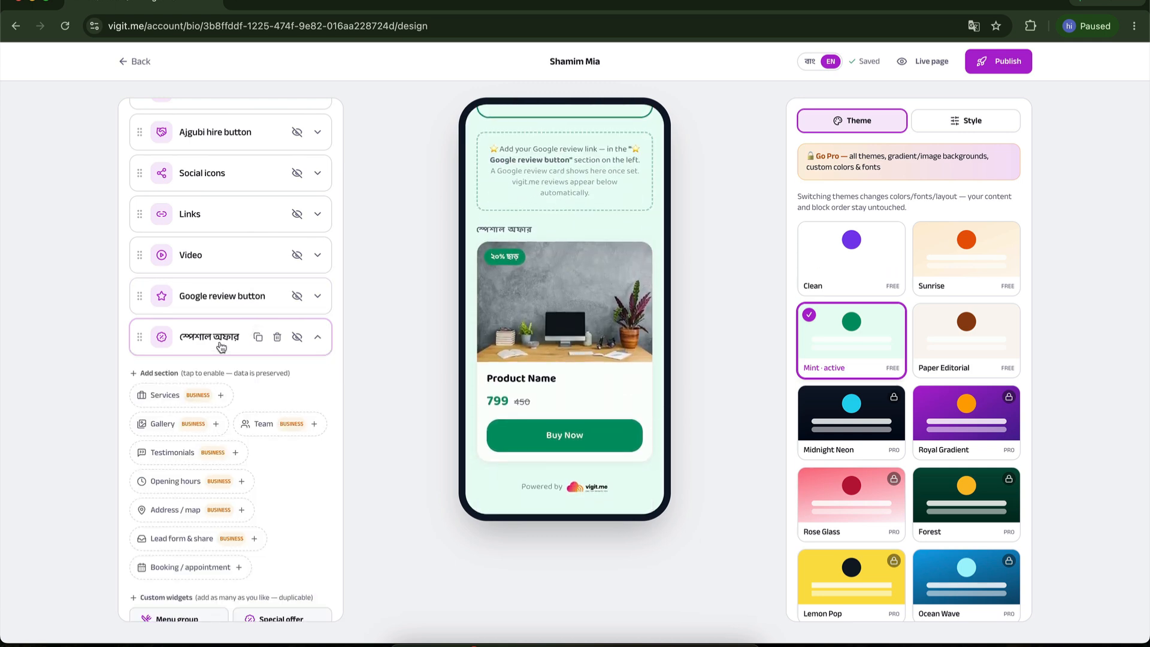
click(257, 342)
scroll(544, 345, down, 5)
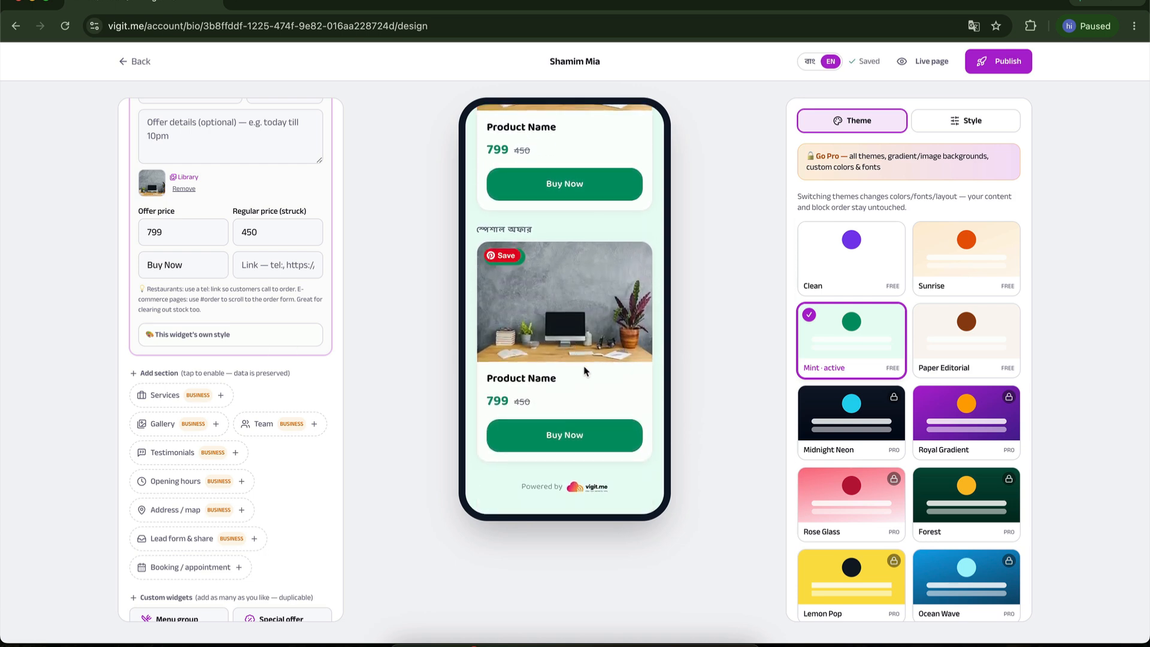
scroll(584, 371, up, 10)
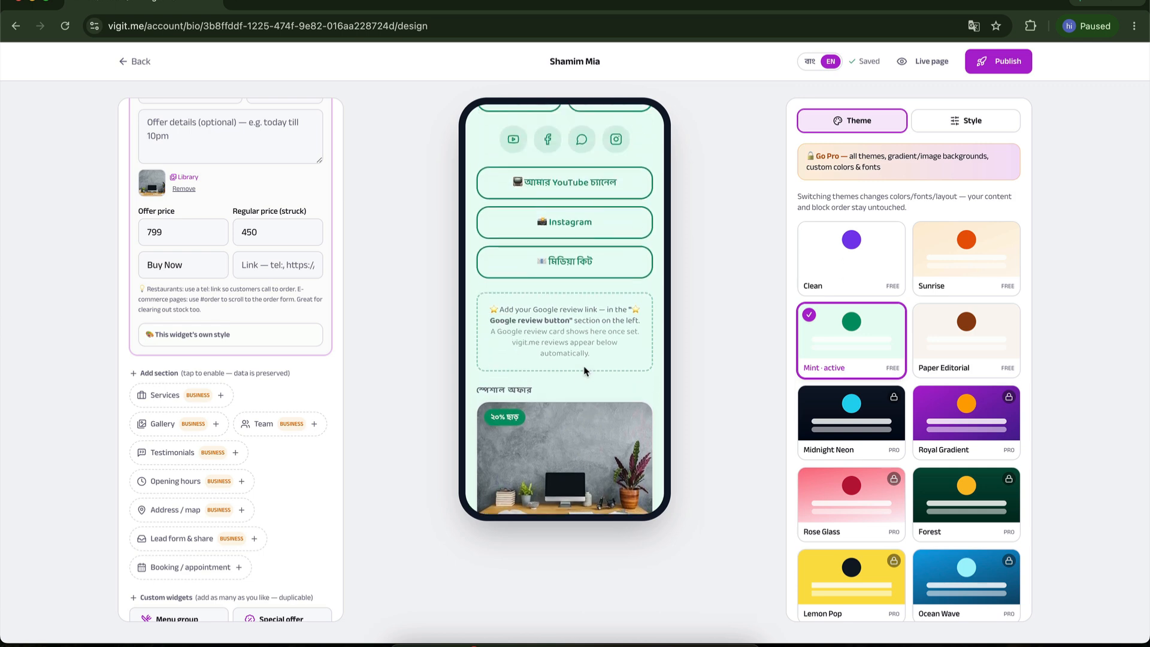
scroll(585, 370, down, 8)
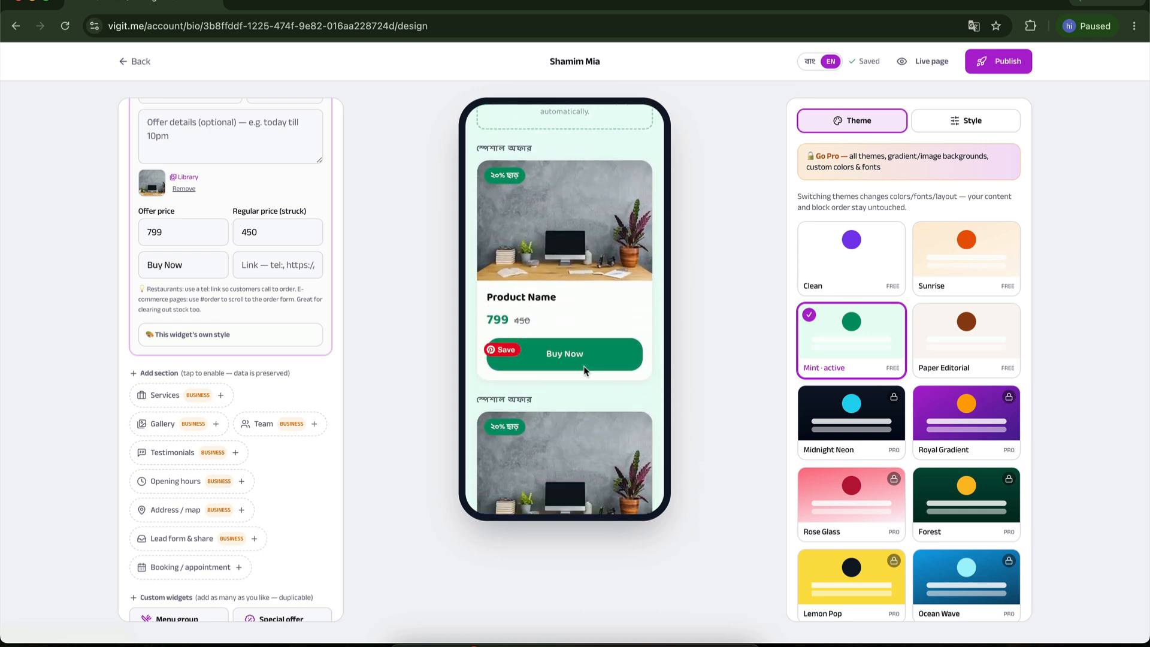
scroll(264, 496, down, 5)
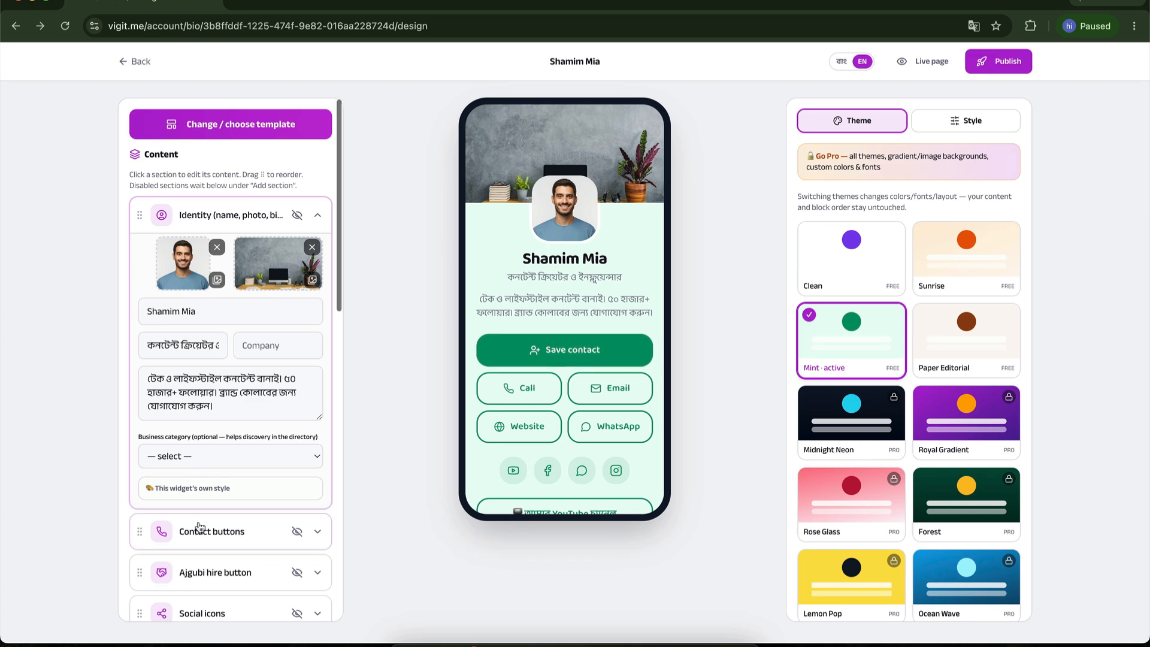
Open the Contact buttons section and clear its email field to remove the Email button
click(200, 531)
scroll(200, 529, down, 1)
scroll(200, 529, up, 2)
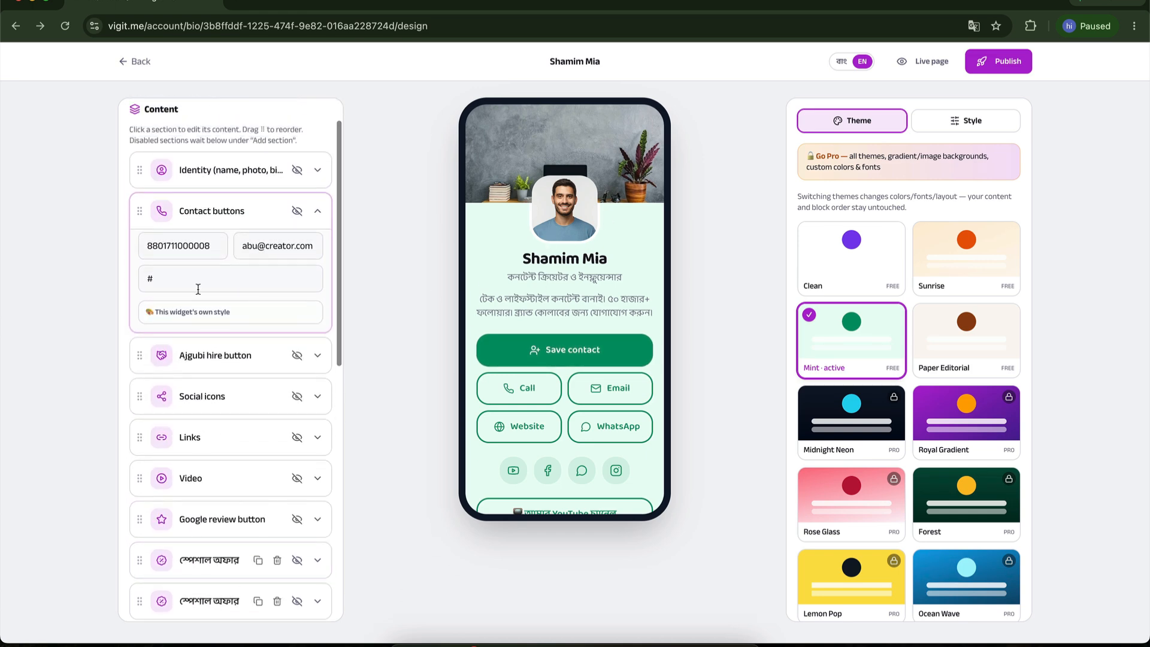
click(276, 244)
triple_click(276, 242)
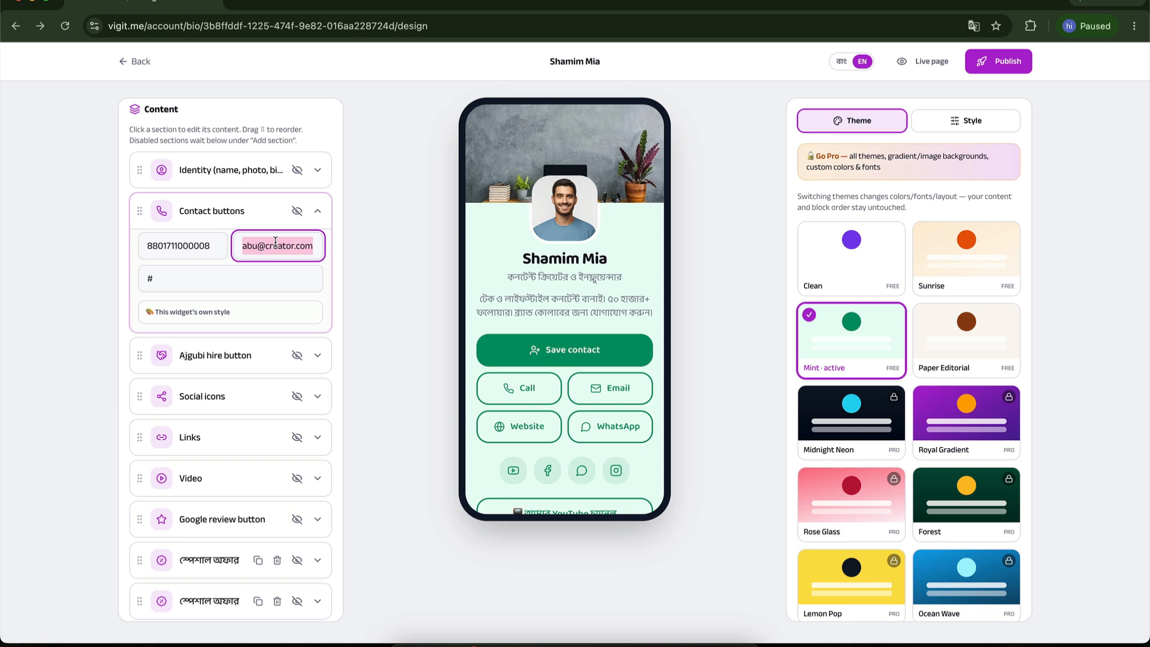
key(BackSpace)
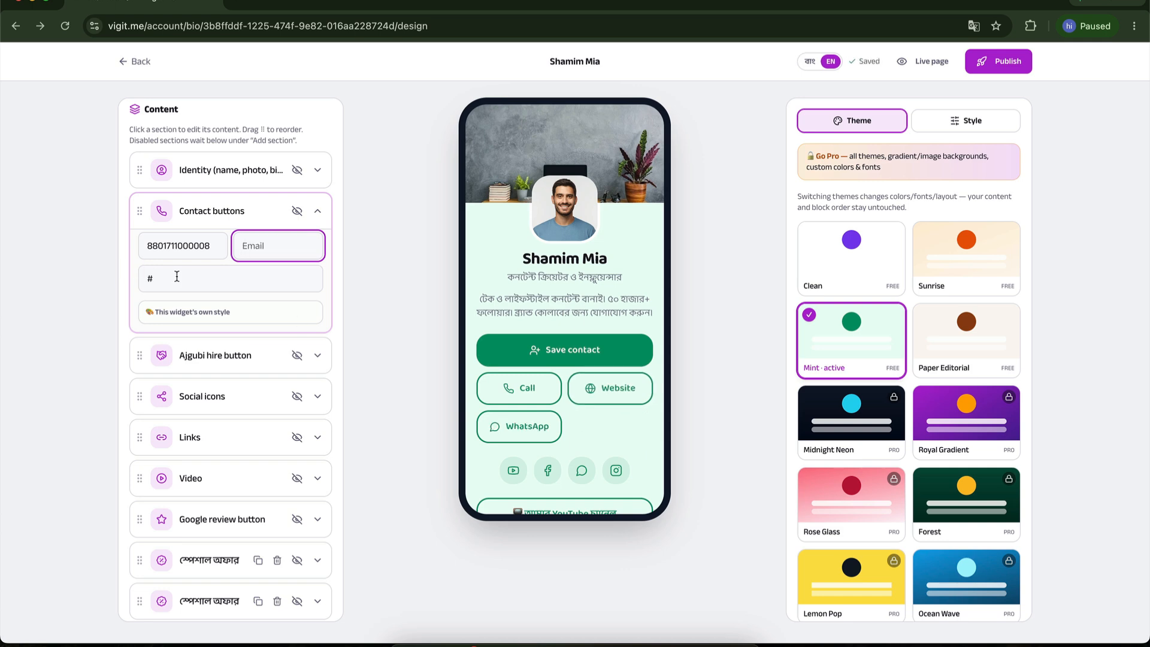
Clear the contact website field to remove the Website button, and open the Links section to compare its entries with the page preview
click(177, 276)
key(BackSpace)
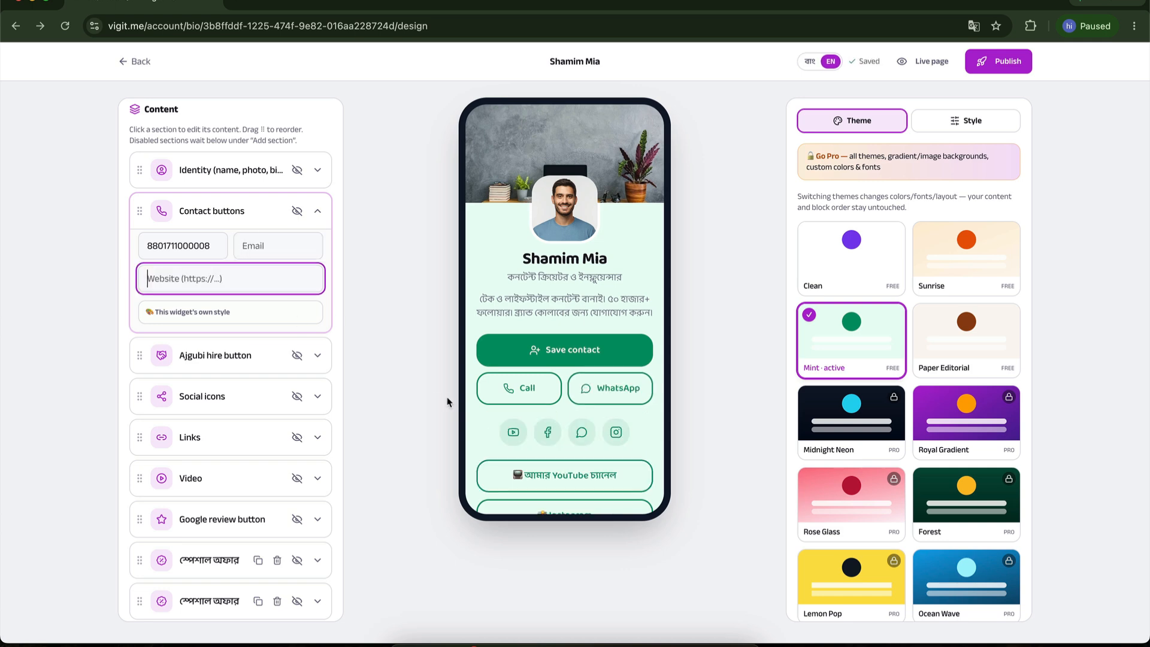
click(217, 440)
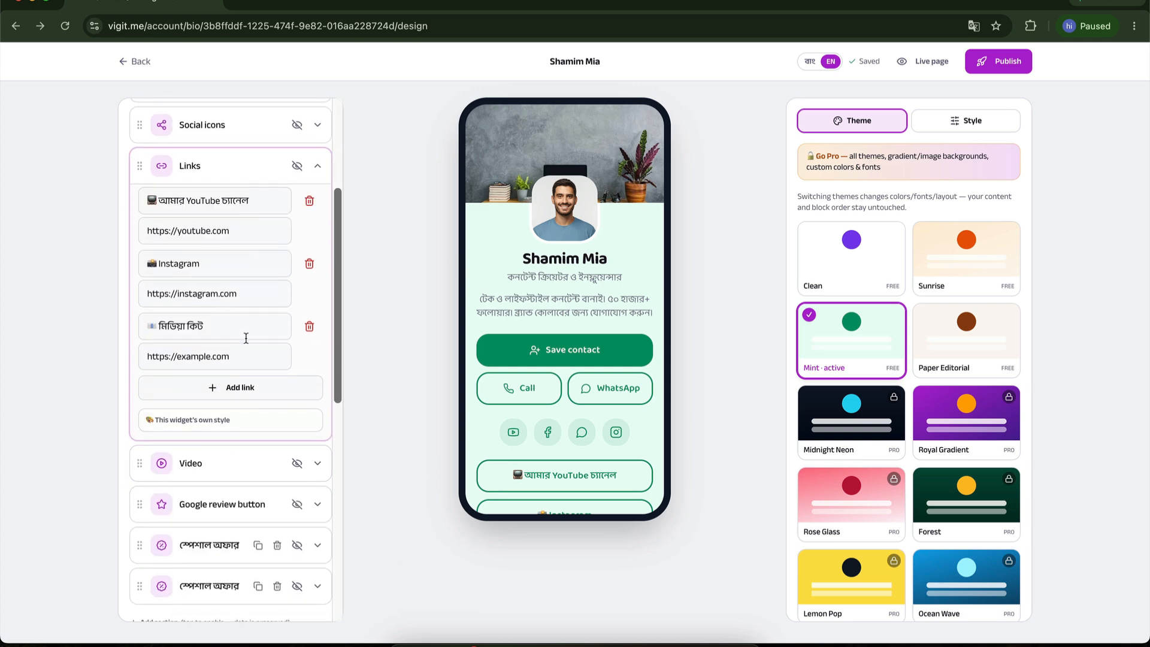
scroll(590, 391, down, 4)
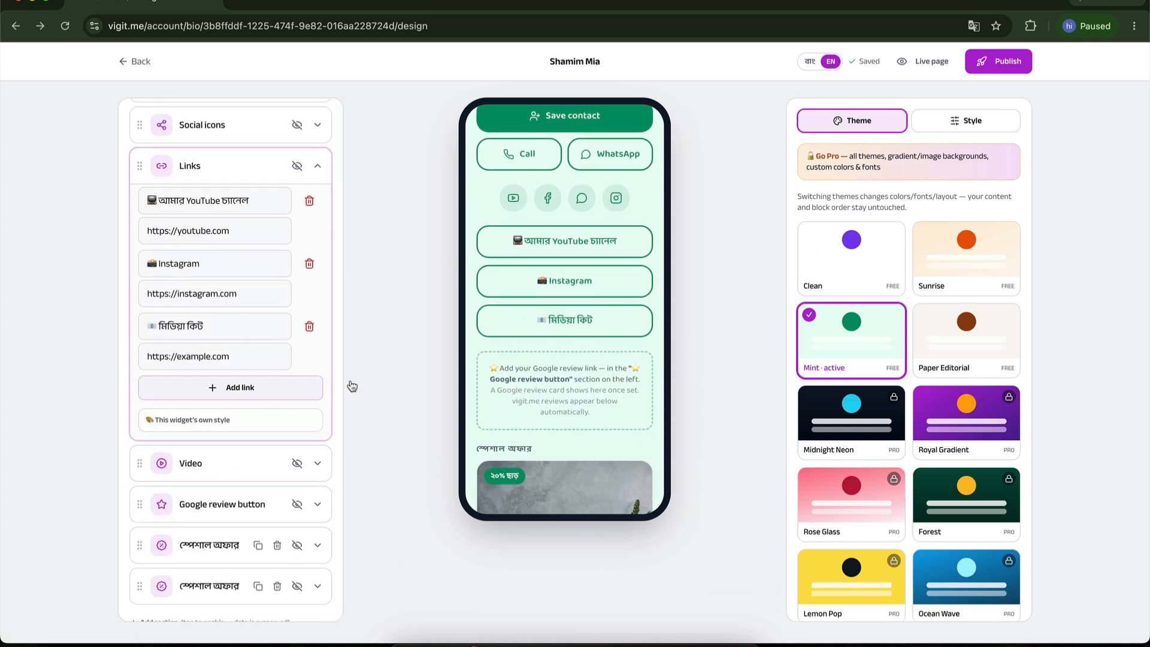
Set the Links widget's own heading typography size to 16px and collapse its style settings
click(212, 427)
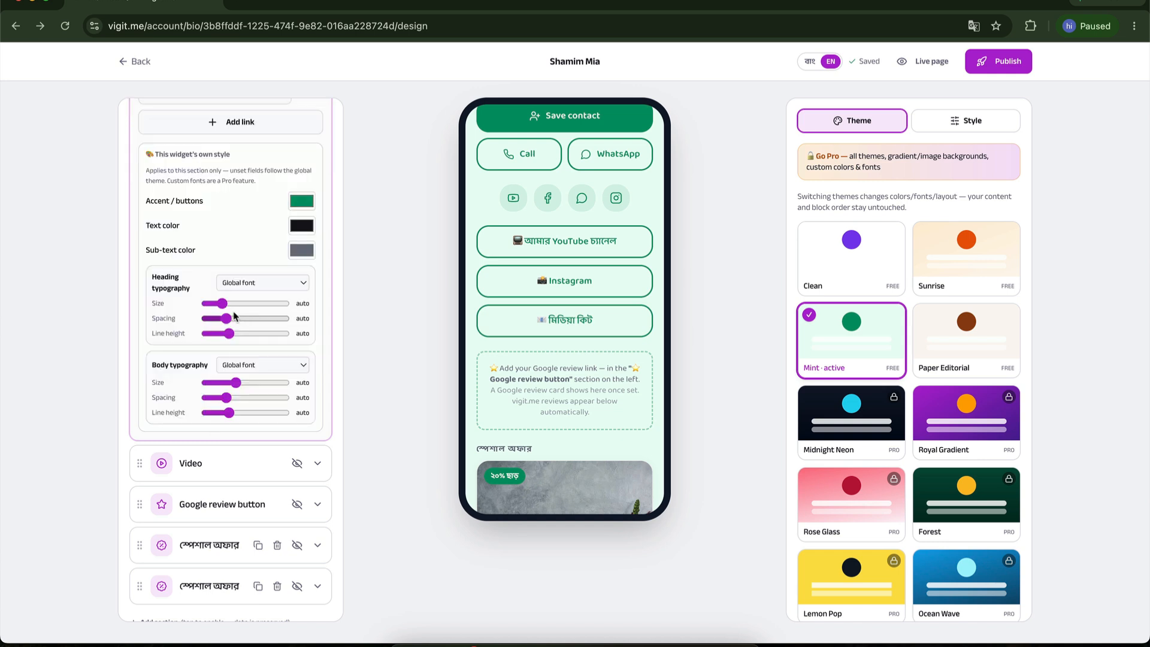
drag(221, 311, 242, 315)
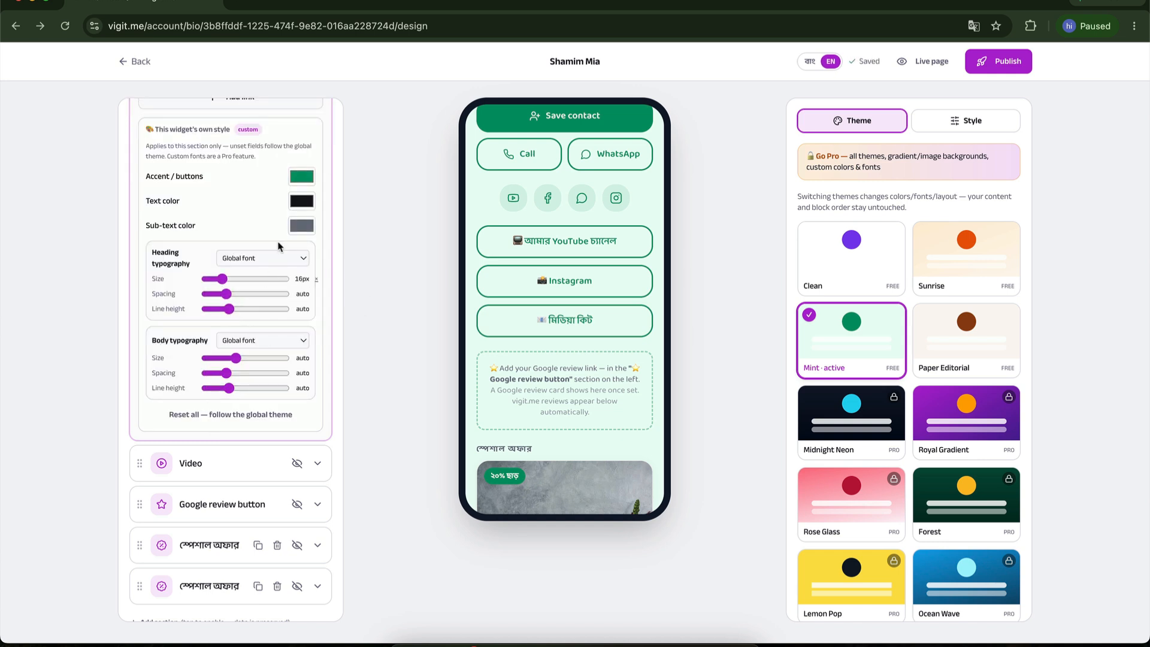
scroll(275, 252, up, 1)
click(211, 188)
scroll(235, 218, up, 8)
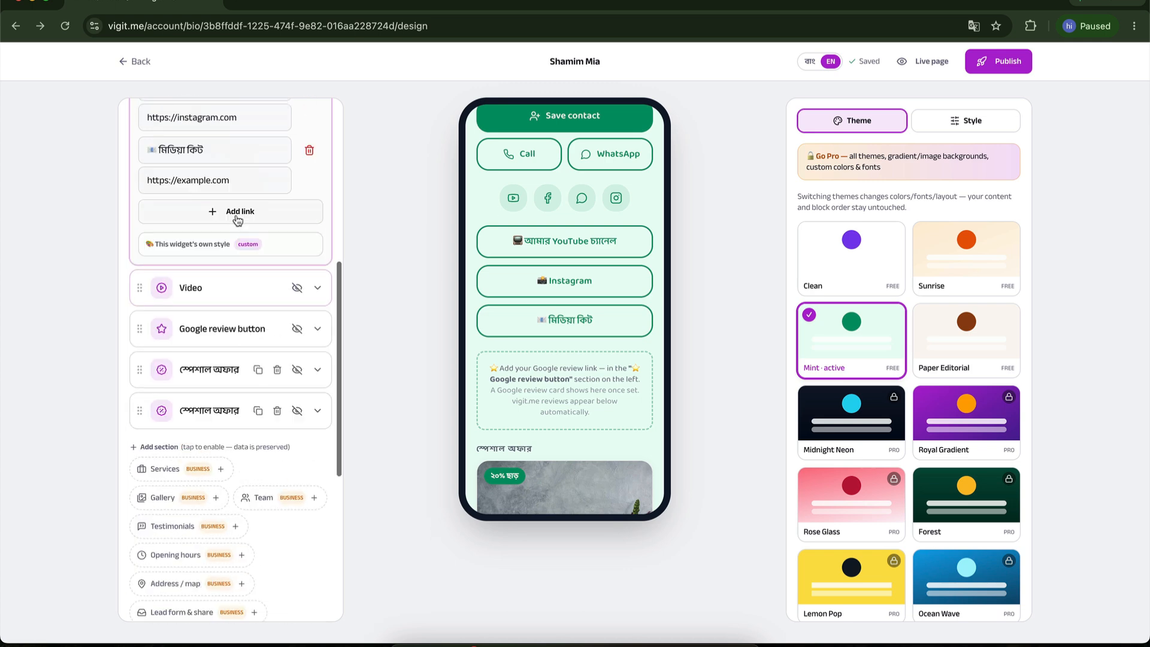
Try a stronger light green as the page's solid background color
click(966, 126)
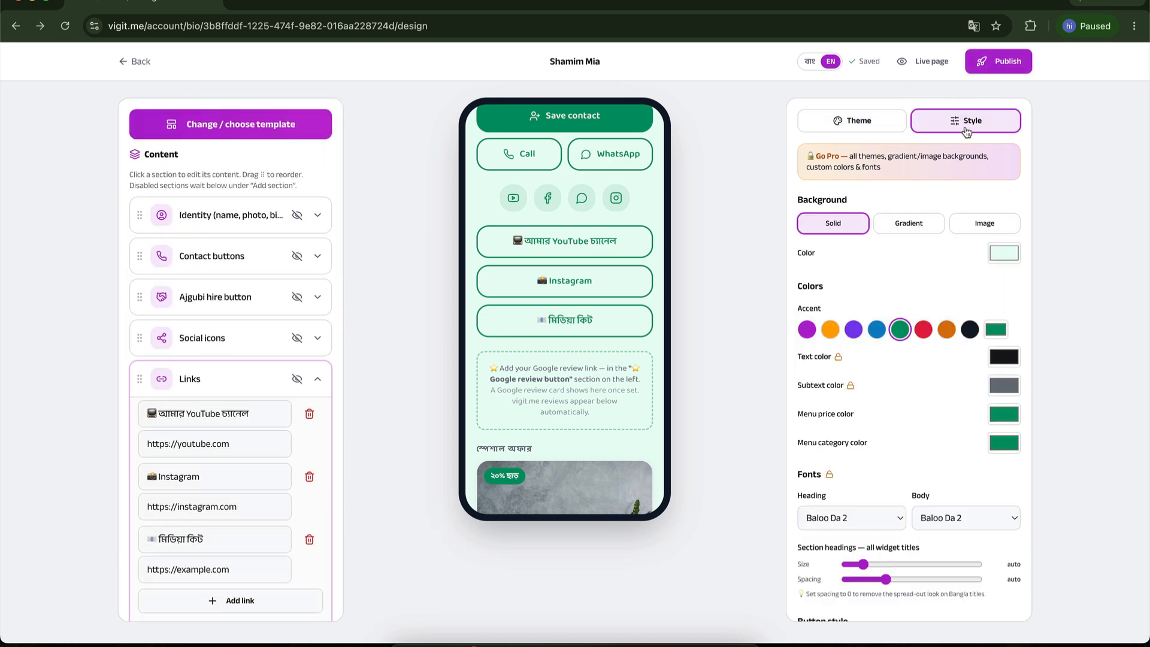
click(1003, 256)
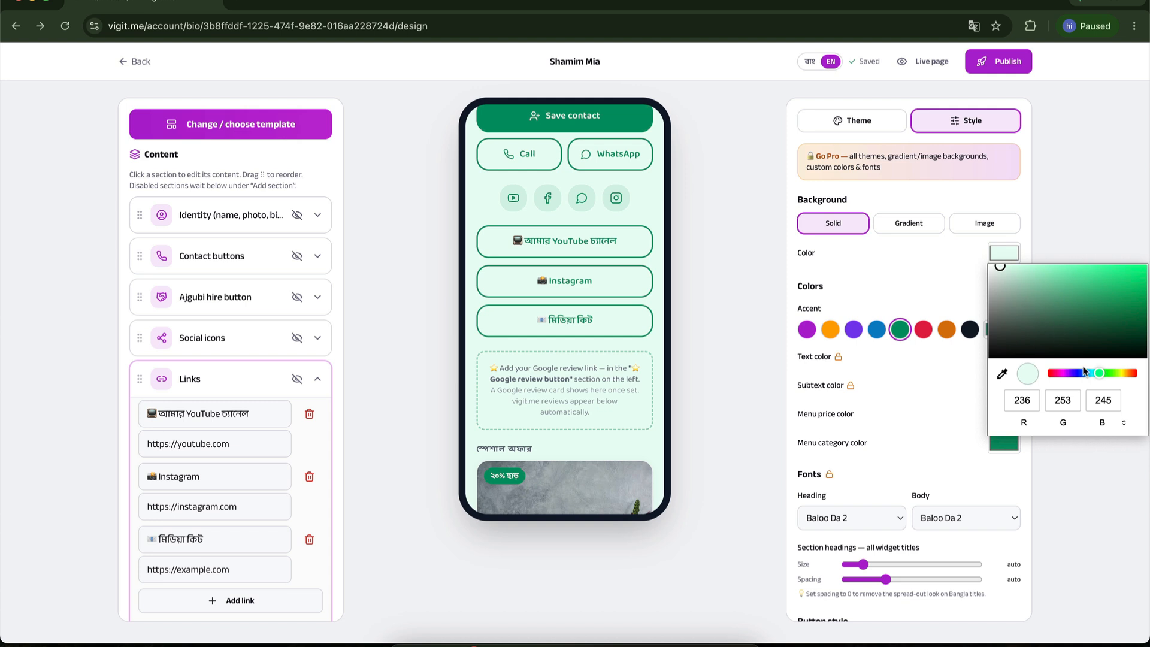
click(1102, 373)
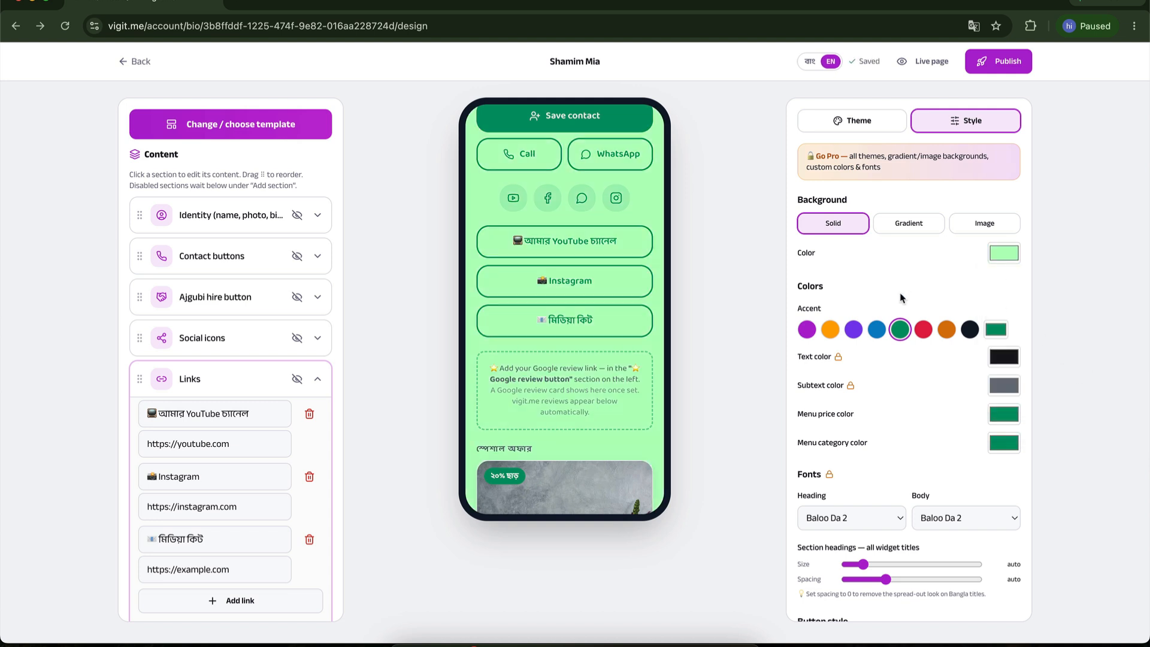
Try the Paper Editorial, Sunrise and Clean themes on the page, and switch back to the Mint theme
click(861, 120)
click(958, 348)
click(934, 264)
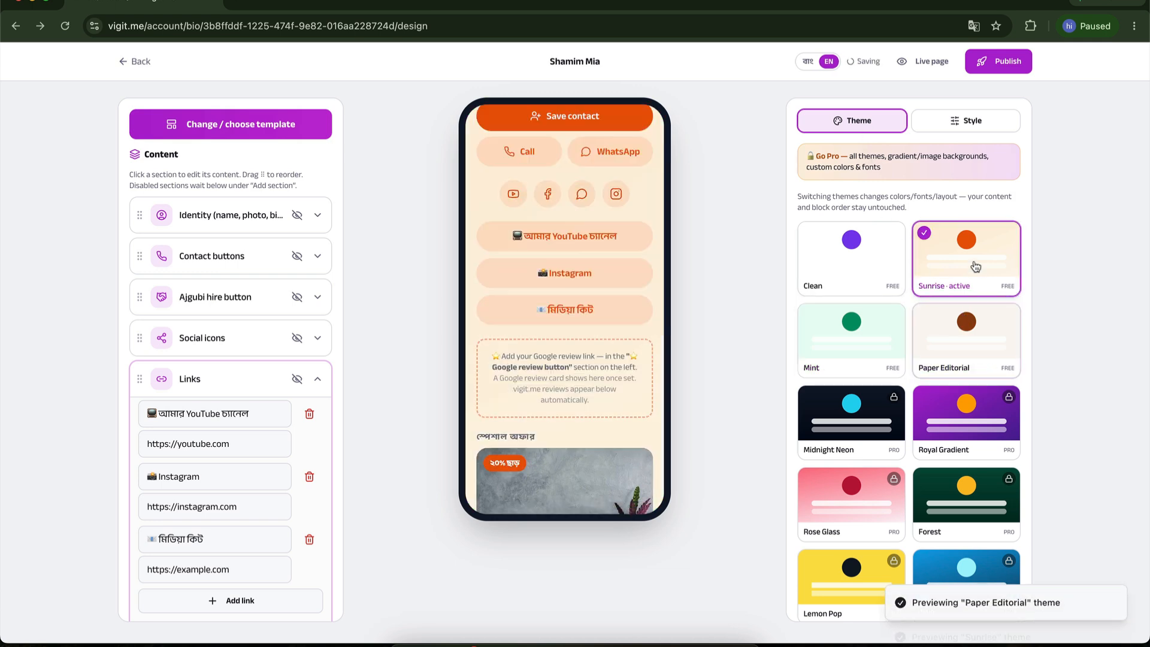
click(892, 252)
click(881, 316)
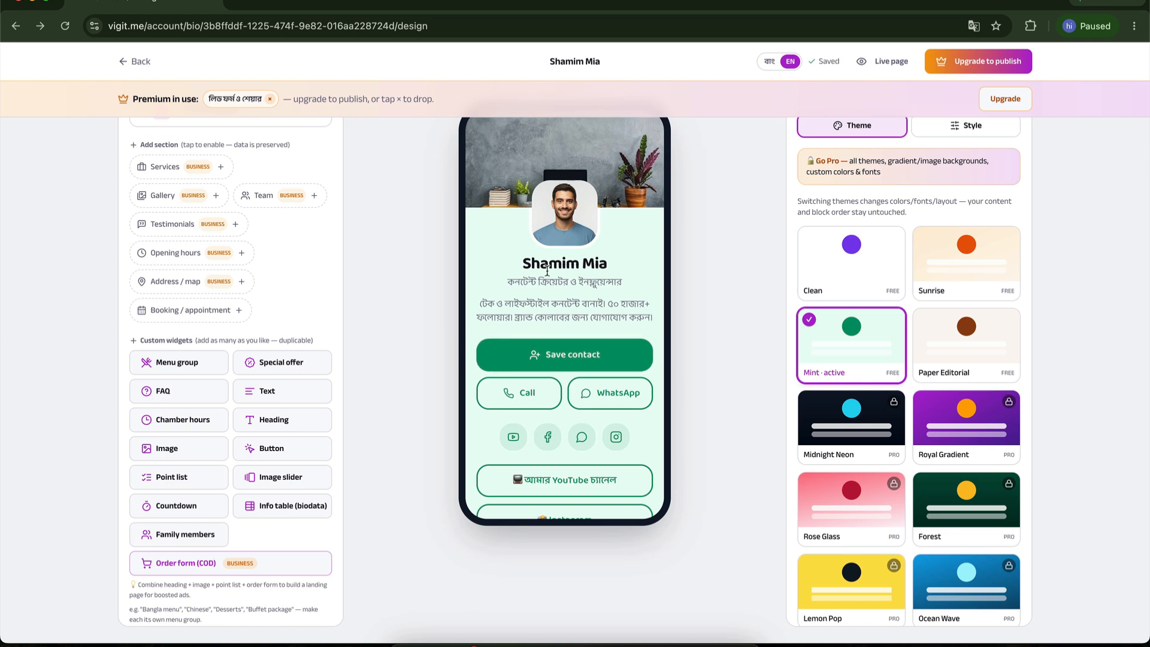
Drop the premium lead form and share section from the page and review the full page in the preview
click(270, 100)
scroll(585, 359, down, 5)
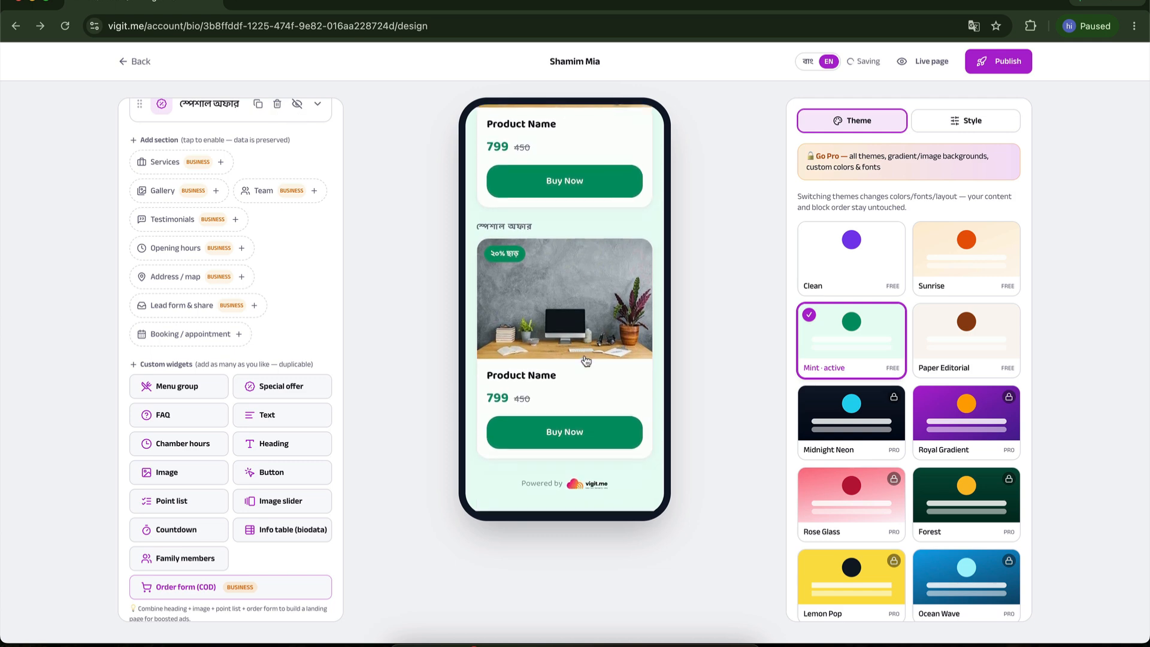
scroll(586, 371, up, 10)
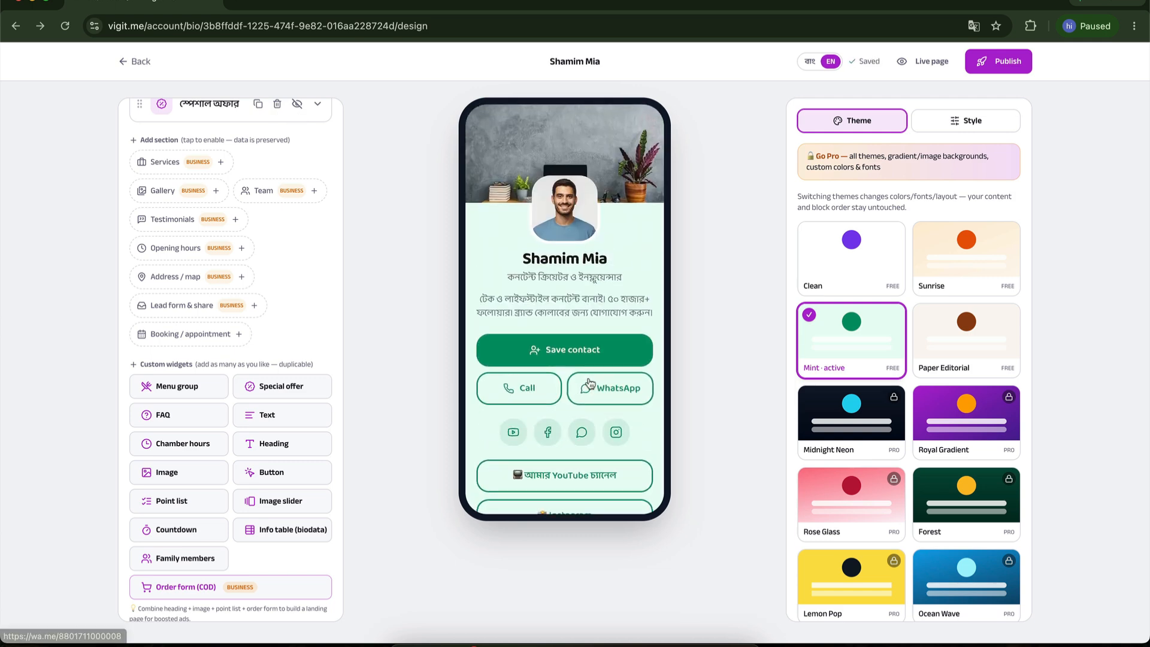
Publish the page and open its live version to review it from the profile header to the special offer cards
click(1009, 66)
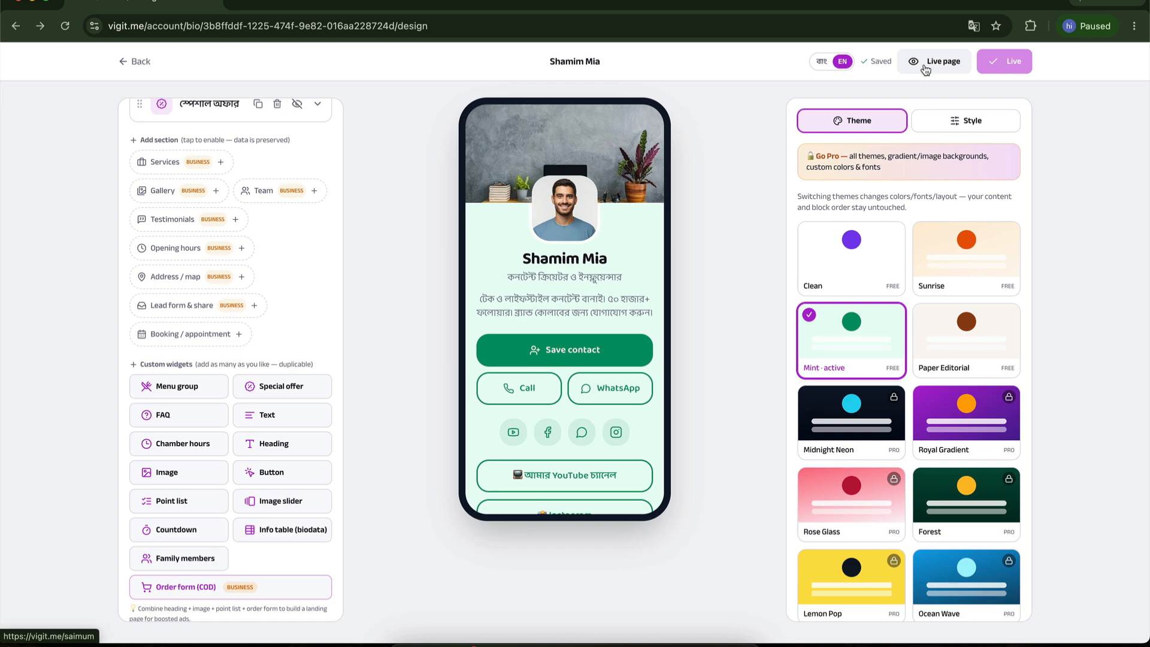
click(944, 62)
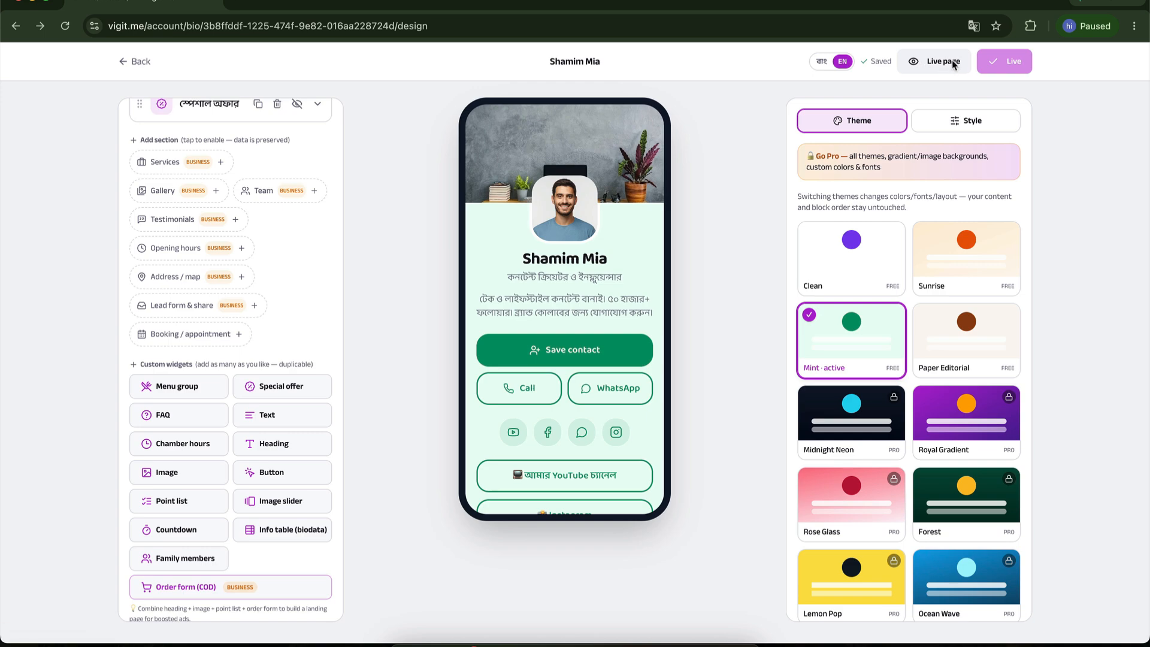
scroll(535, 233, down, 8)
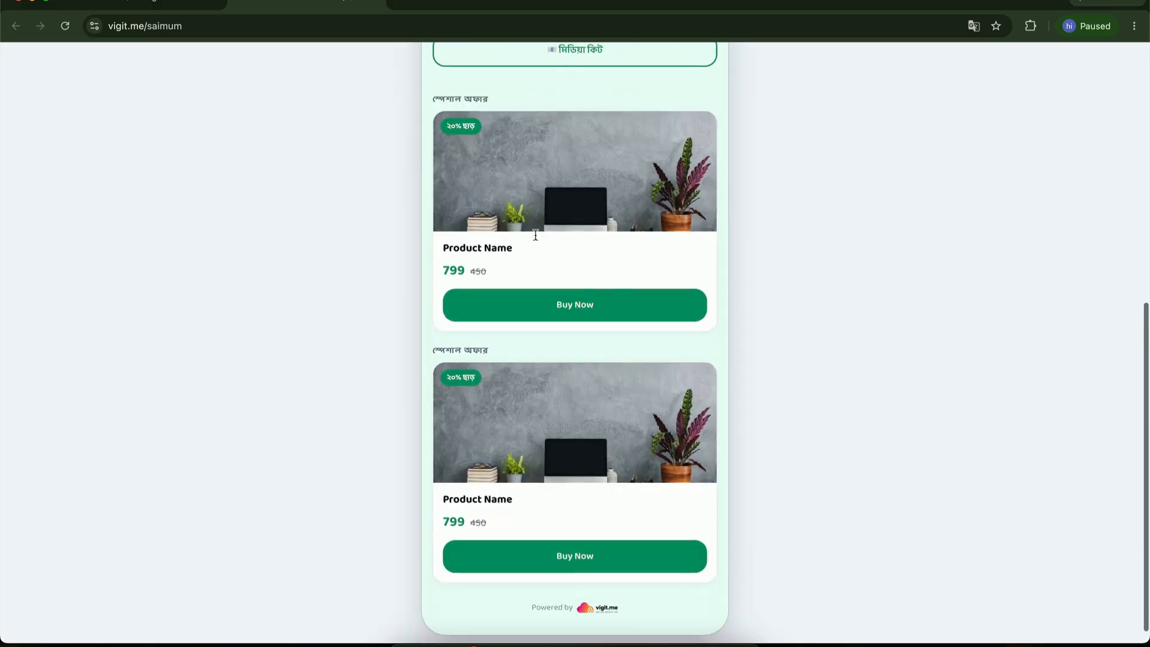
scroll(536, 236, up, 9)
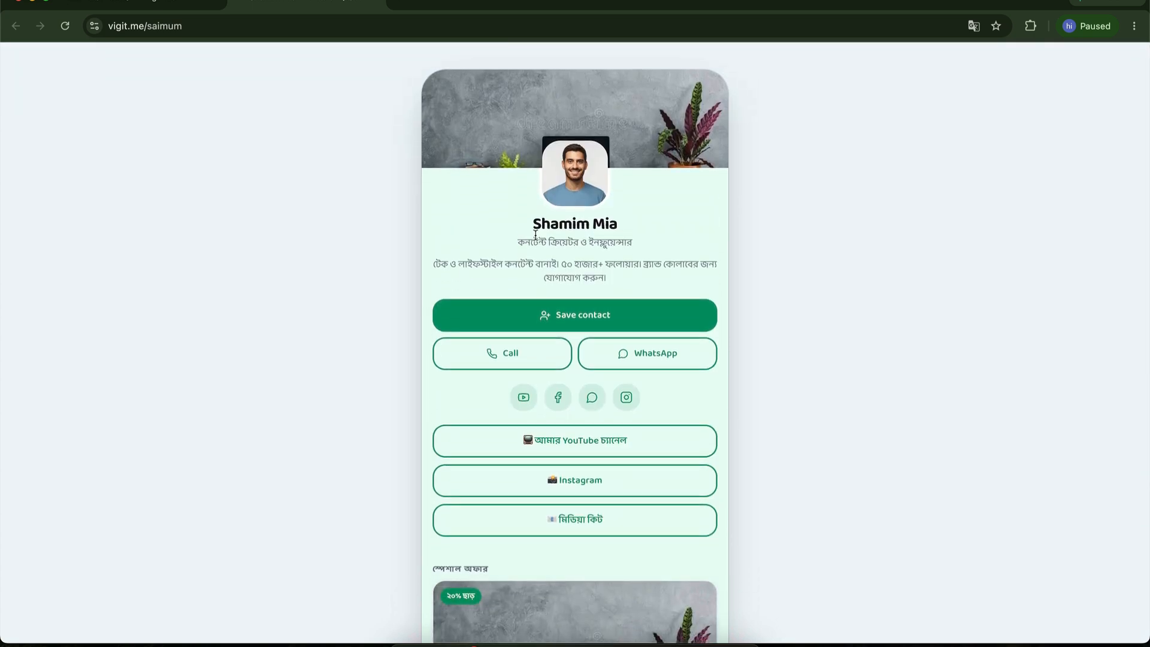